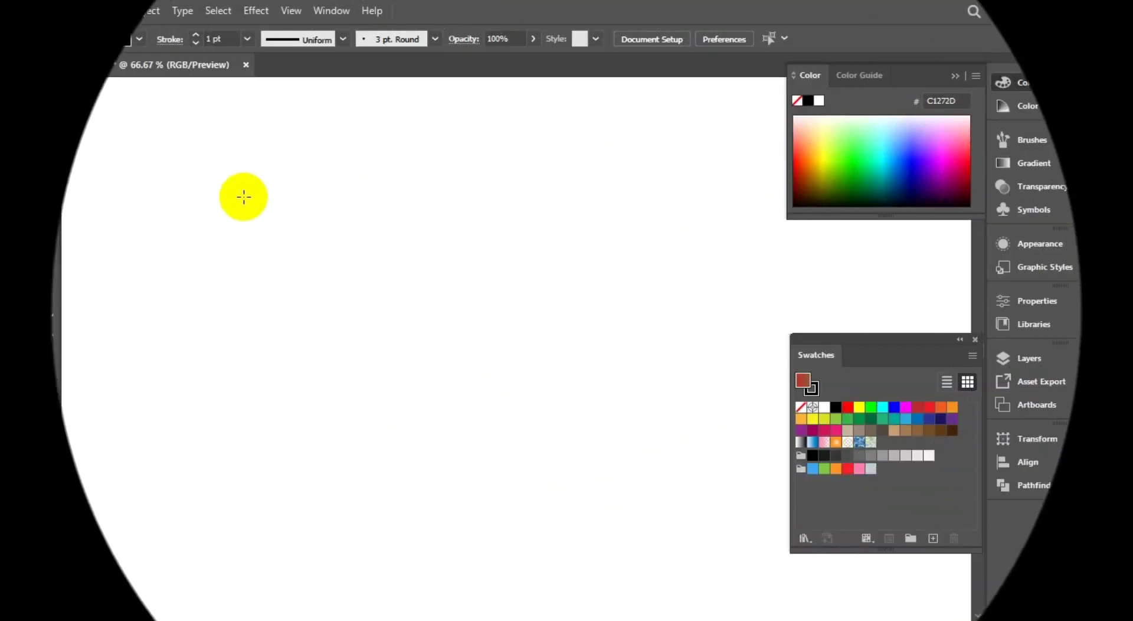
Draw a white, fully rounded capsule and tilt it 45°
{"action": "left_click_drag", "start_coordinate": [243, 188], "coordinate": [347, 476]}
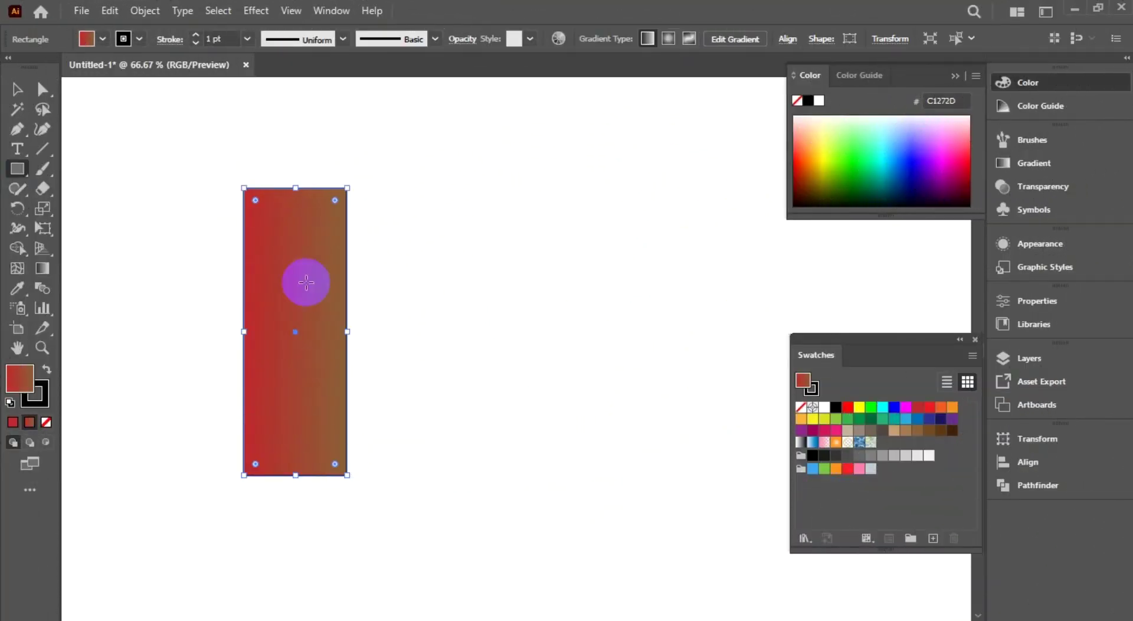
{"action": "left_click_drag", "start_coordinate": [252, 202], "coordinate": [293, 254]}
{"action": "left_click", "coordinate": [10, 404]}
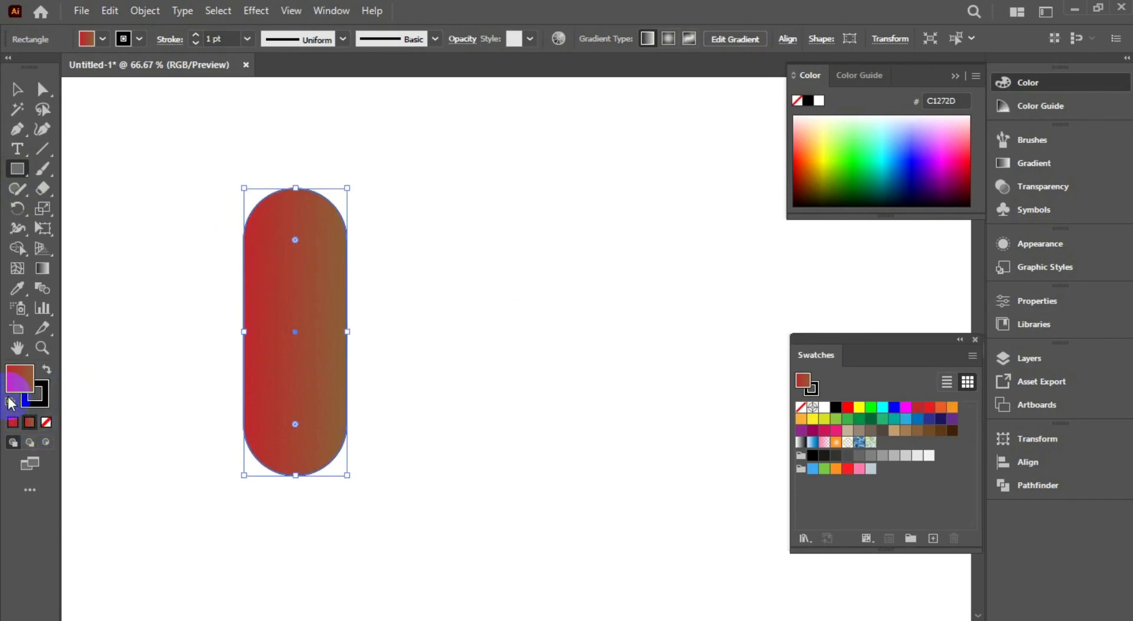
{"action": "left_click", "coordinate": [17, 89]}
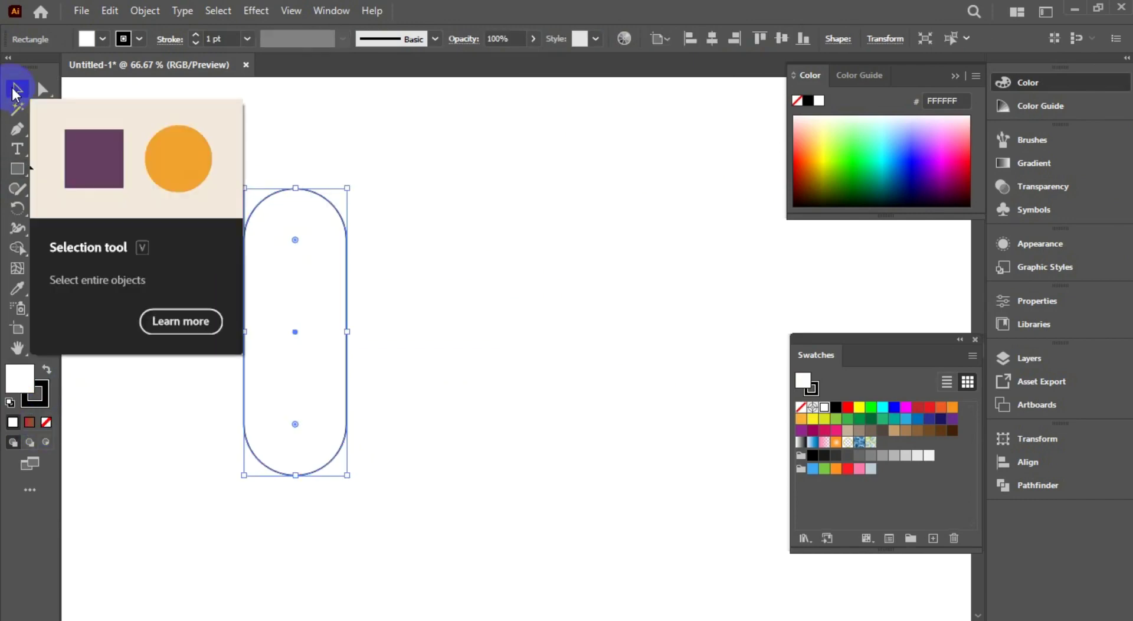
{"action": "left_click_drag", "start_coordinate": [353, 187], "coordinate": [236, 176]}
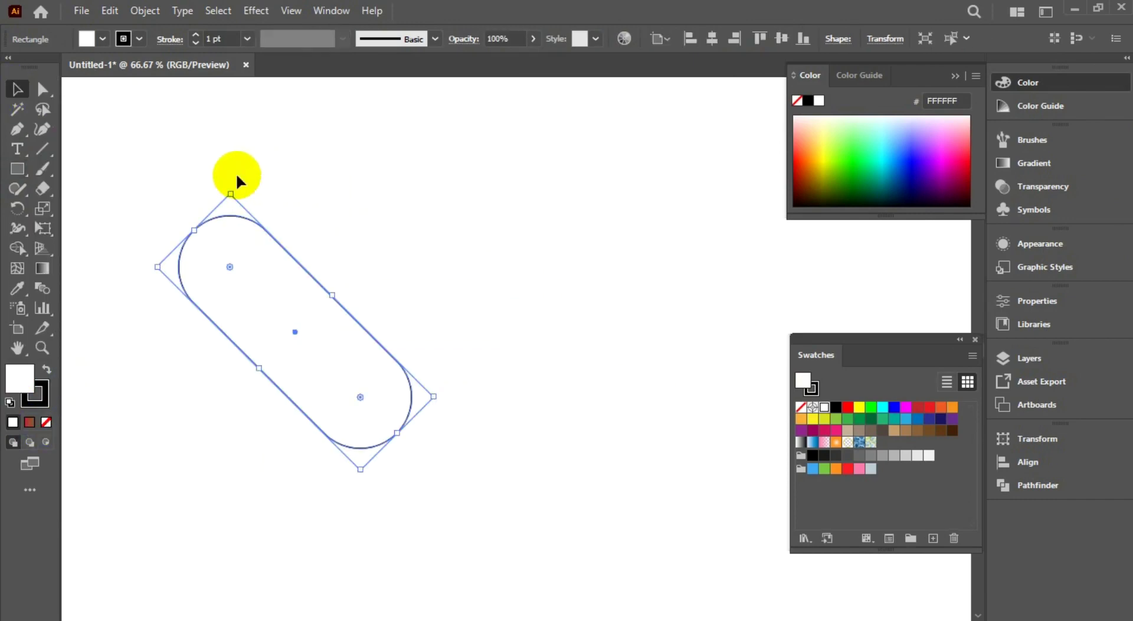
Paste a copy in front and rotate it 90° to cross the capsule in an X
{"action": "left_click", "coordinate": [110, 11]}
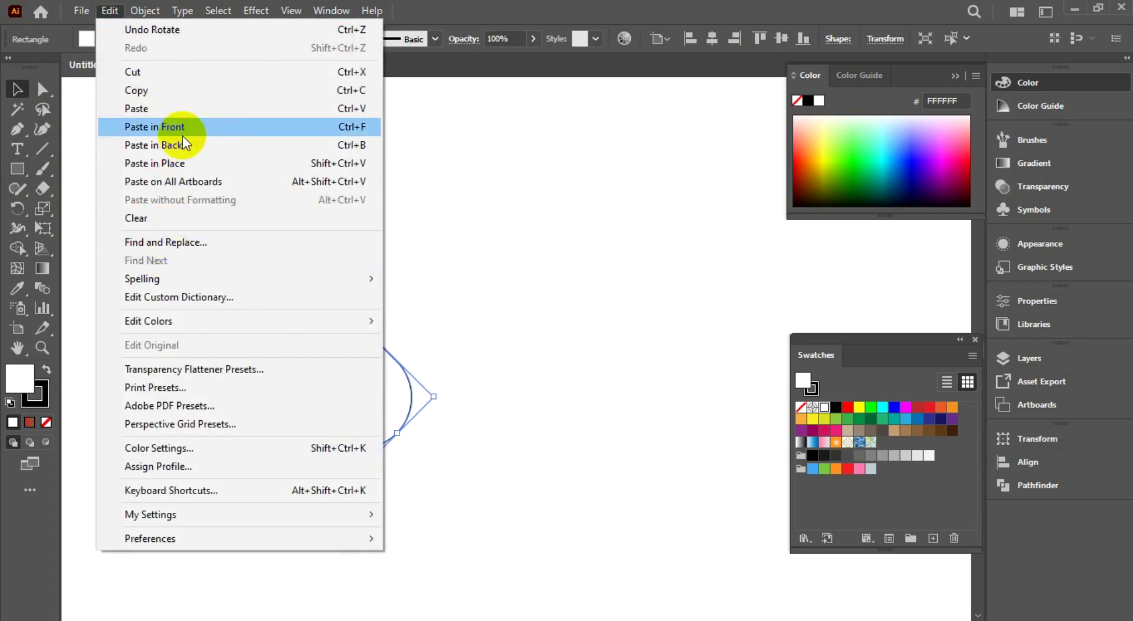
{"action": "left_click", "coordinate": [110, 11]}
{"action": "left_click", "coordinate": [111, 11]}
{"action": "left_click", "coordinate": [152, 126]}
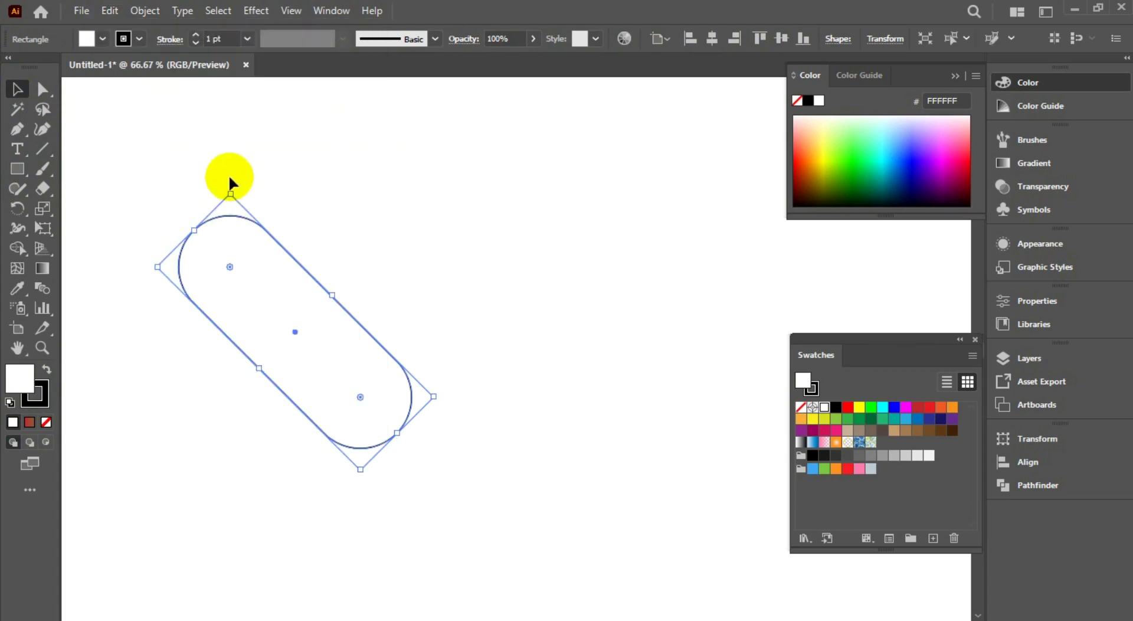
{"action": "mouse_move", "coordinate": [228, 188]}
{"action": "left_mouse_down"}
{"action": "mouse_move", "coordinate": [362, 202]}
{"action": "mouse_move", "coordinate": [380, 240]}
{"action": "mouse_move", "coordinate": [139, 159]}
{"action": "left_mouse_up"}
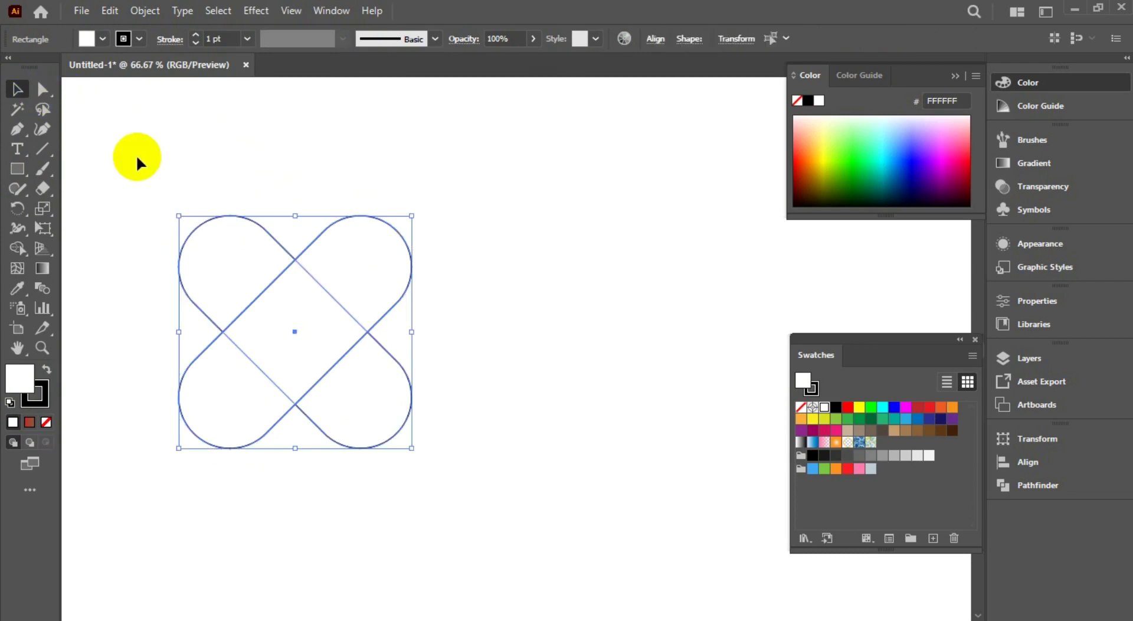
Use Shape Builder to merge the top lobes and centre into a heart and delete the lower lobes
{"action": "left_click", "coordinate": [17, 247]}
{"action": "left_click_drag", "start_coordinate": [271, 266], "coordinate": [366, 266]}
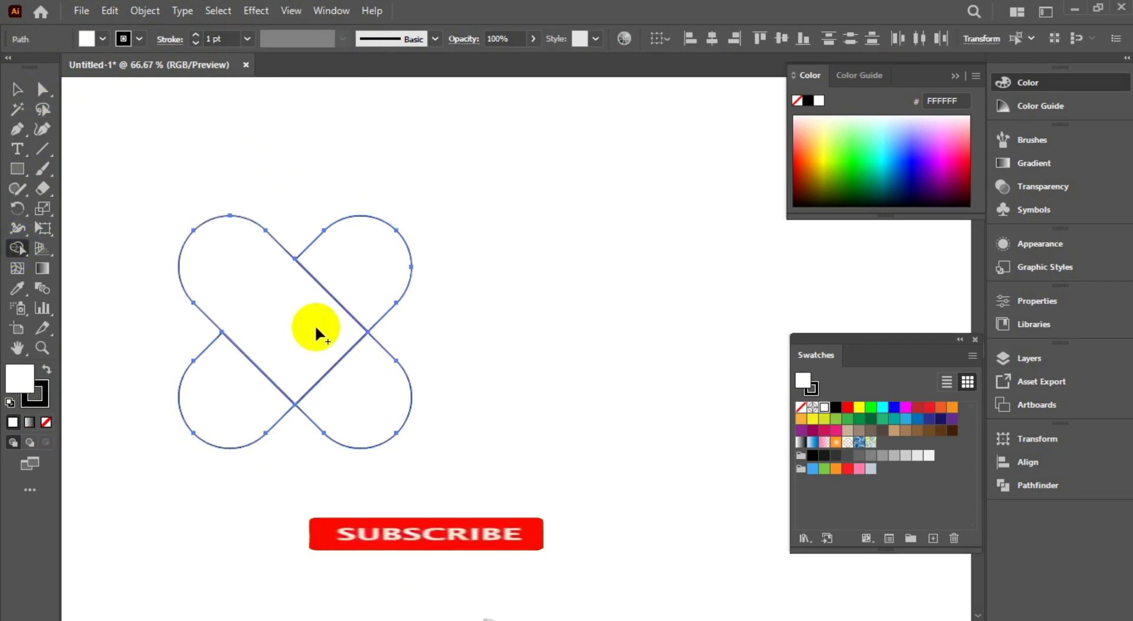
{"action": "left_click", "coordinate": [355, 408], "text": "alt"}
{"action": "left_click", "coordinate": [257, 409], "text": "alt"}
{"action": "key", "text": "v"}
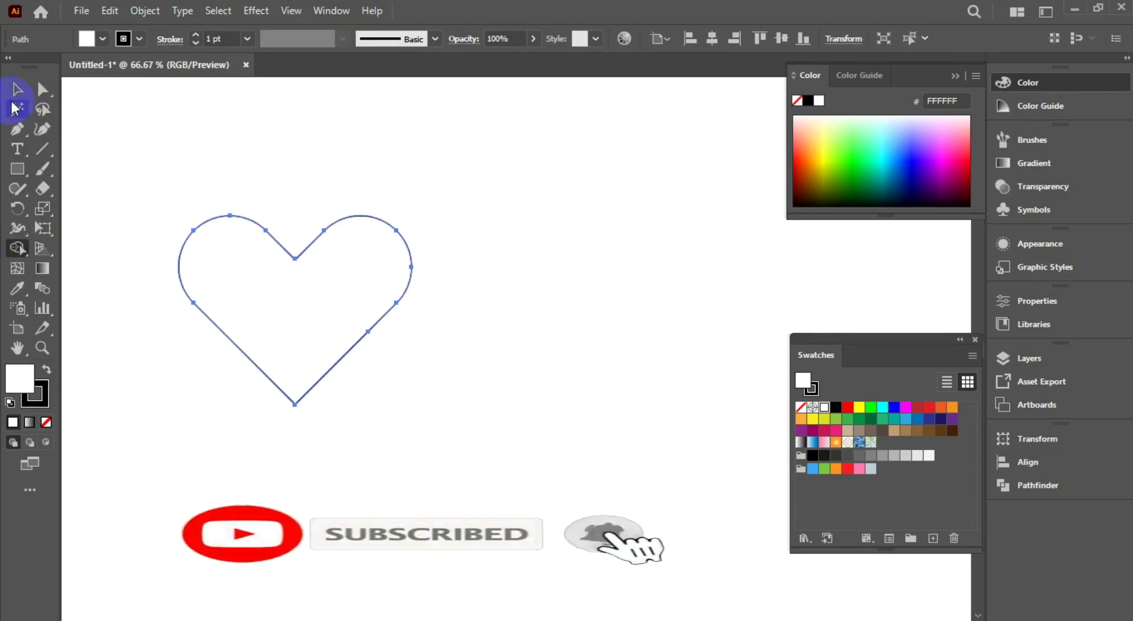
Scale the heart down and reposition it on the page
{"action": "left_click", "coordinate": [205, 256]}
{"action": "mouse_move", "coordinate": [195, 301]}
{"action": "left_mouse_down"}
{"action": "mouse_move", "coordinate": [313, 235]}
{"action": "mouse_move", "coordinate": [370, 243]}
{"action": "left_mouse_up"}
{"action": "left_click_drag", "start_coordinate": [450, 338], "coordinate": [457, 269]}
{"action": "left_click_drag", "start_coordinate": [529, 210], "coordinate": [470, 203]}
{"action": "left_click_drag", "start_coordinate": [470, 267], "coordinate": [463, 251]}
{"action": "left_click", "coordinate": [363, 176]}
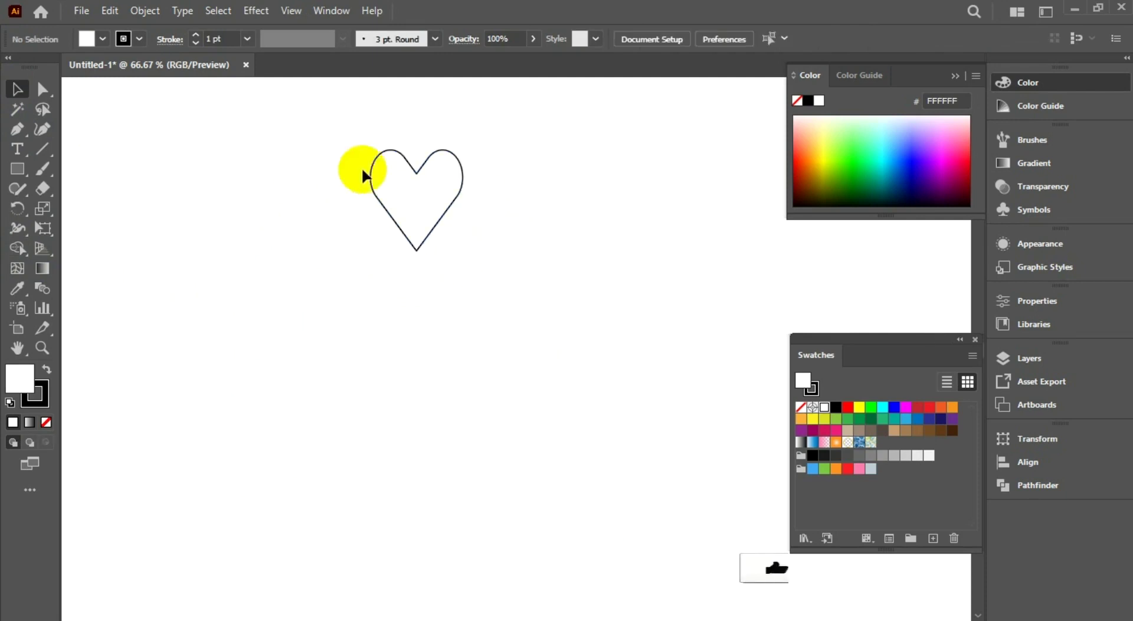
{"action": "left_click_drag", "start_coordinate": [363, 176], "coordinate": [479, 266]}
{"action": "left_click_drag", "start_coordinate": [423, 184], "coordinate": [440, 232]}
Fill the heart dark red #A00202
{"action": "left_click", "coordinate": [29, 376]}
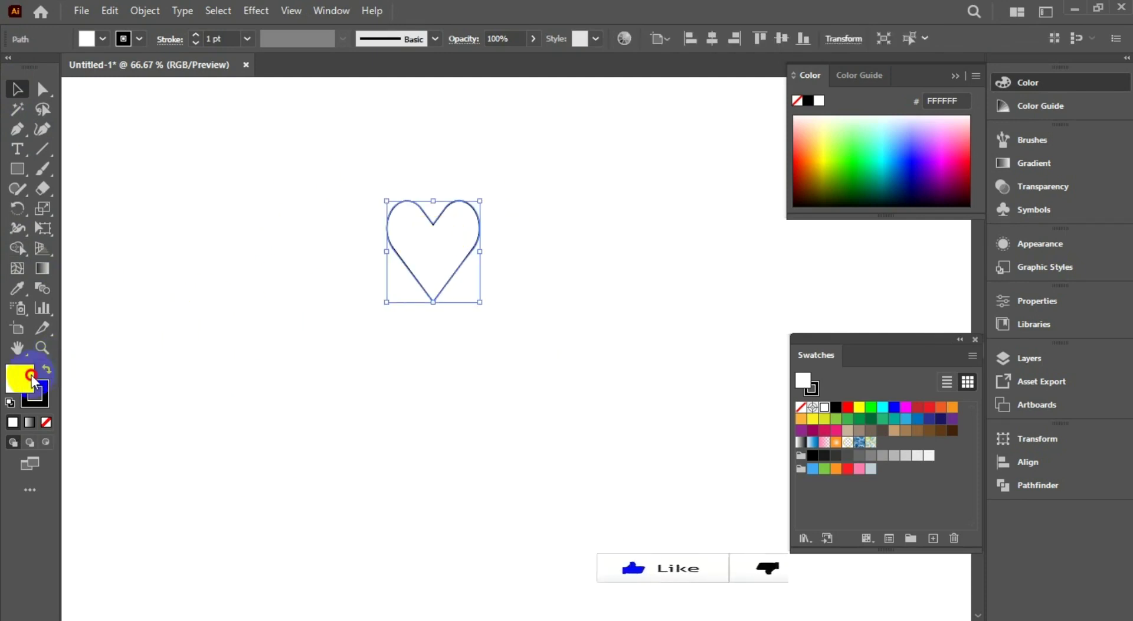
{"action": "double_click", "coordinate": [29, 376]}
{"action": "left_click", "coordinate": [688, 215]}
{"action": "left_click", "coordinate": [692, 278]}
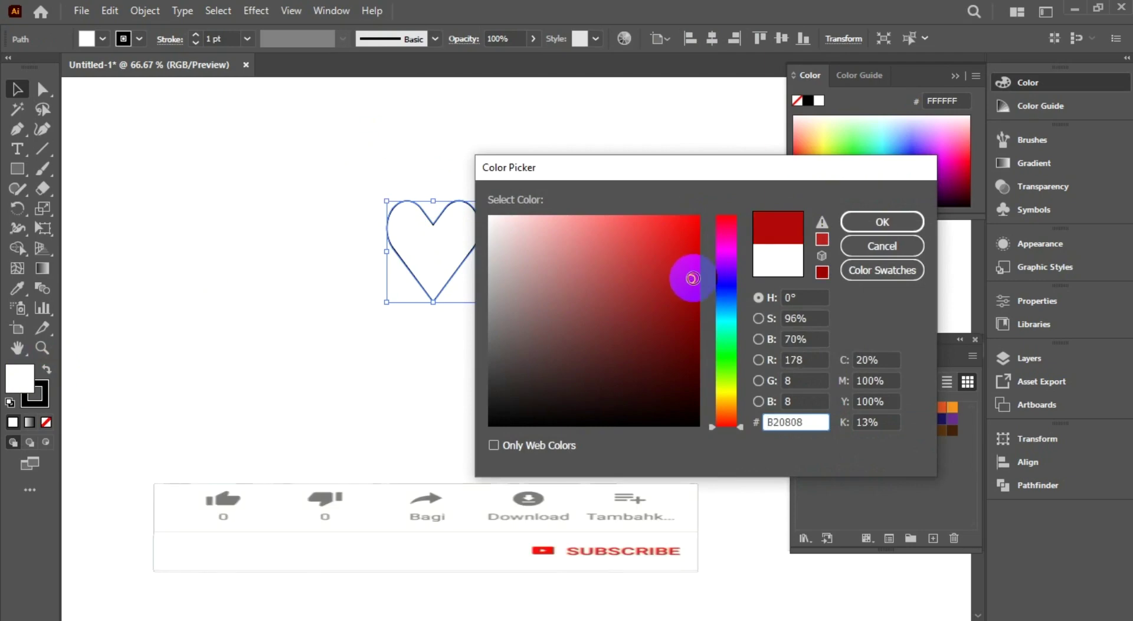
{"action": "left_click", "coordinate": [696, 292]}
{"action": "left_click", "coordinate": [883, 222]}
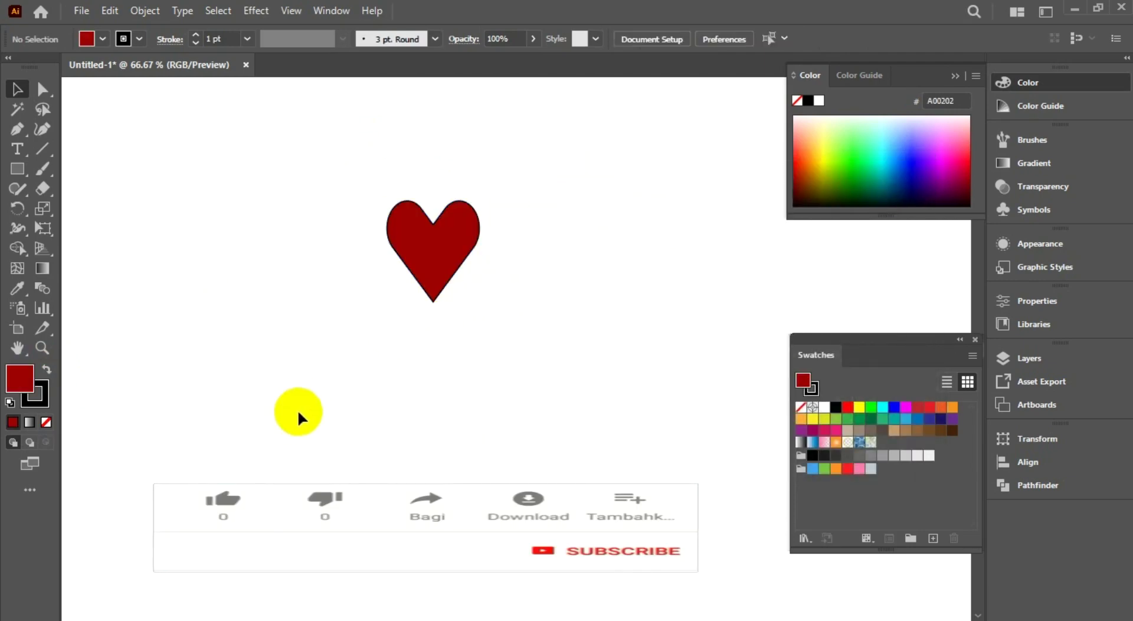
Make a 45° rotated copy of the heart around its bottom tip
{"action": "left_click", "coordinate": [409, 213]}
{"action": "left_click", "coordinate": [17, 208]}
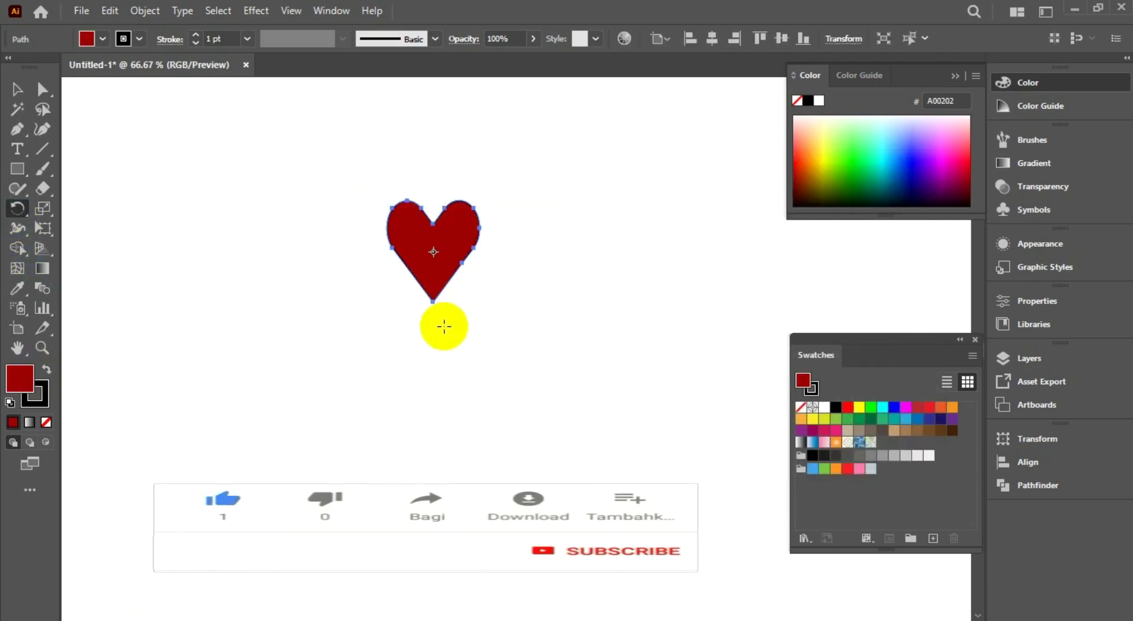
{"action": "left_click", "coordinate": [433, 305], "text": "alt"}
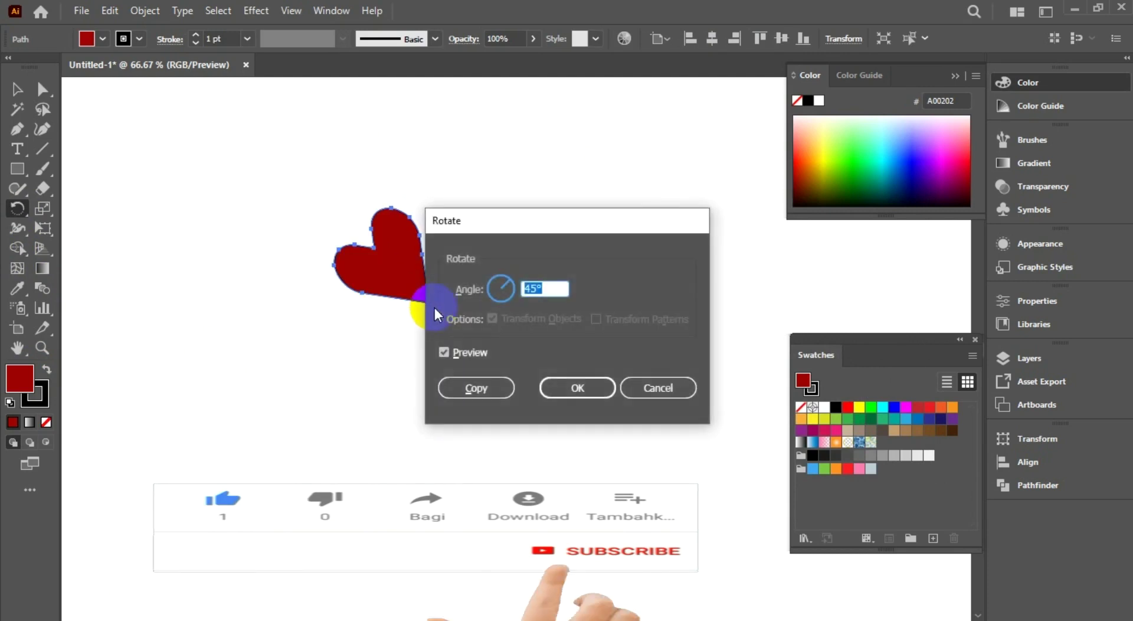
{"action": "type", "text": "45"}
{"action": "left_click", "coordinate": [476, 386]}
Repeat the rotated copy to complete eight hearts, then select the whole flower
{"action": "key", "text": "ctrl+d"}
{"action": "key", "text": "ctrl+d"}
{"action": "key", "text": "ctrl+d"}
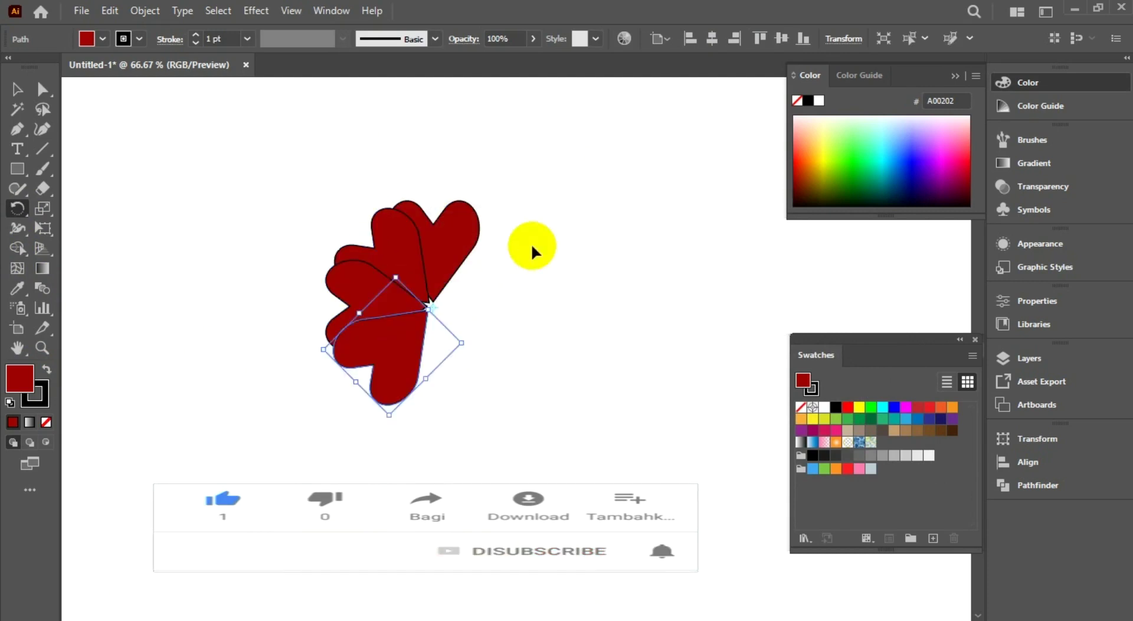
{"action": "key", "text": "ctrl+d"}
{"action": "key", "text": "ctrl+d"}
{"action": "key", "text": "ctrl+d"}
{"action": "left_click_drag", "start_coordinate": [532, 243], "coordinate": [526, 245]}
{"action": "left_click", "coordinate": [17, 89]}
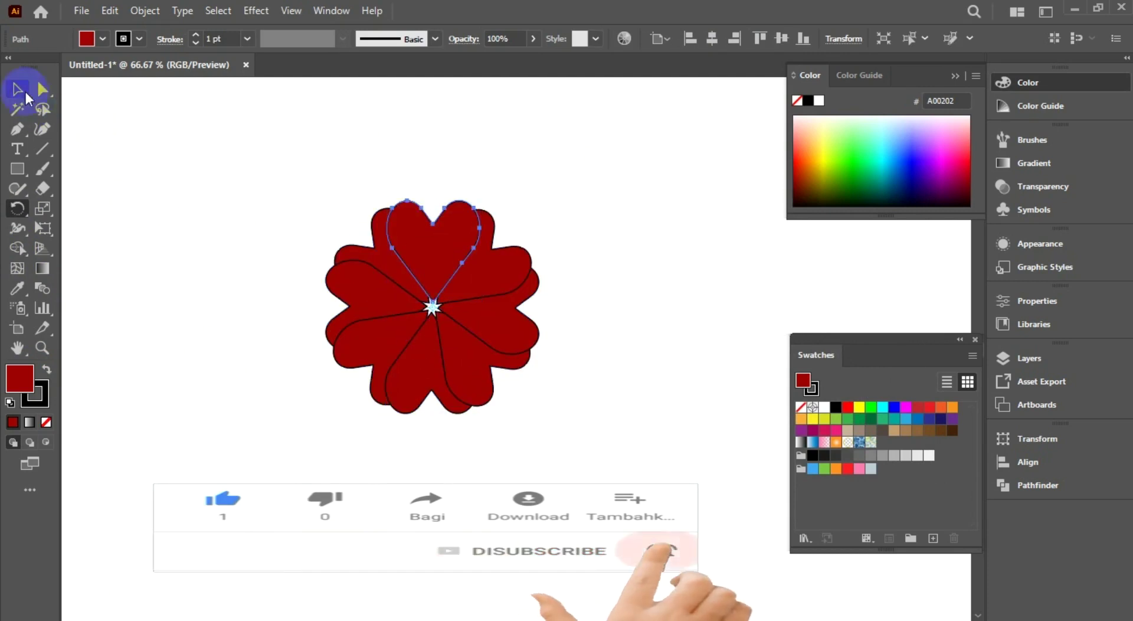
{"action": "left_click_drag", "start_coordinate": [291, 177], "coordinate": [469, 319]}
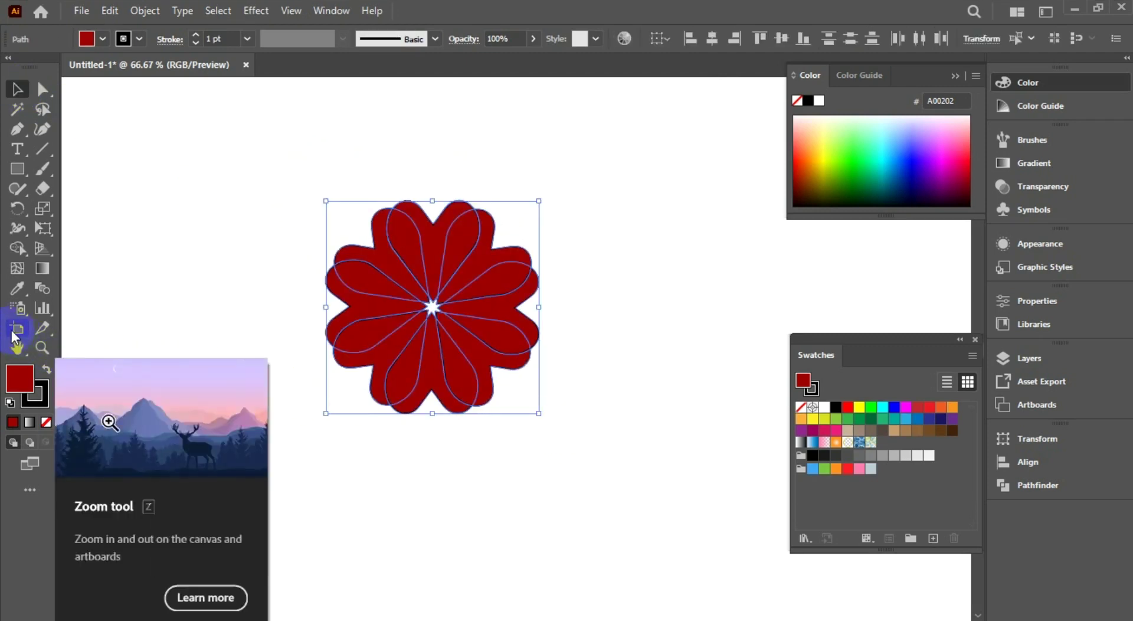
Delete the hearts' overlapping regions with Shape Builder, leaving separate red petals
{"action": "left_click", "coordinate": [26, 249]}
{"action": "left_click", "coordinate": [402, 263]}
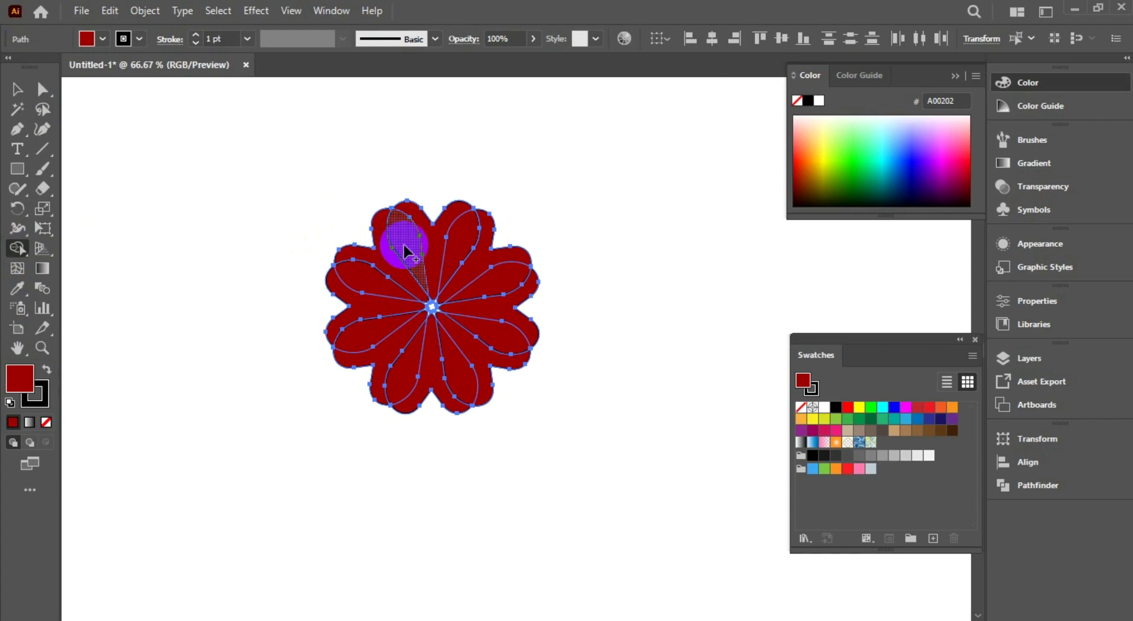
{"action": "left_click_drag", "start_coordinate": [403, 243], "coordinate": [487, 321]}
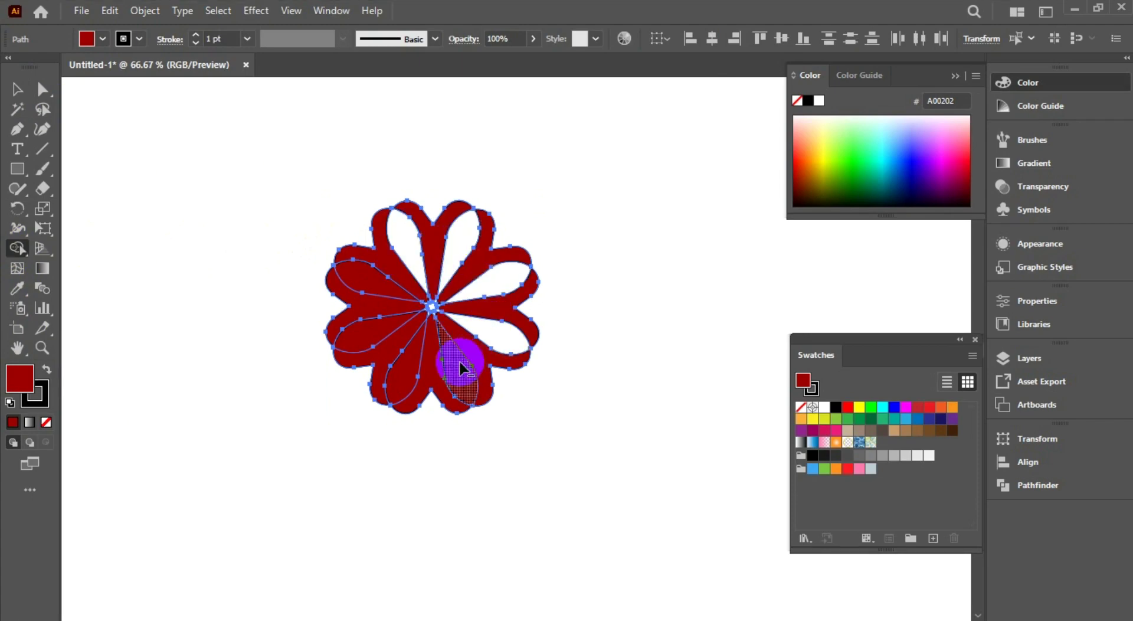
{"action": "left_click_drag", "start_coordinate": [369, 333], "coordinate": [371, 281]}
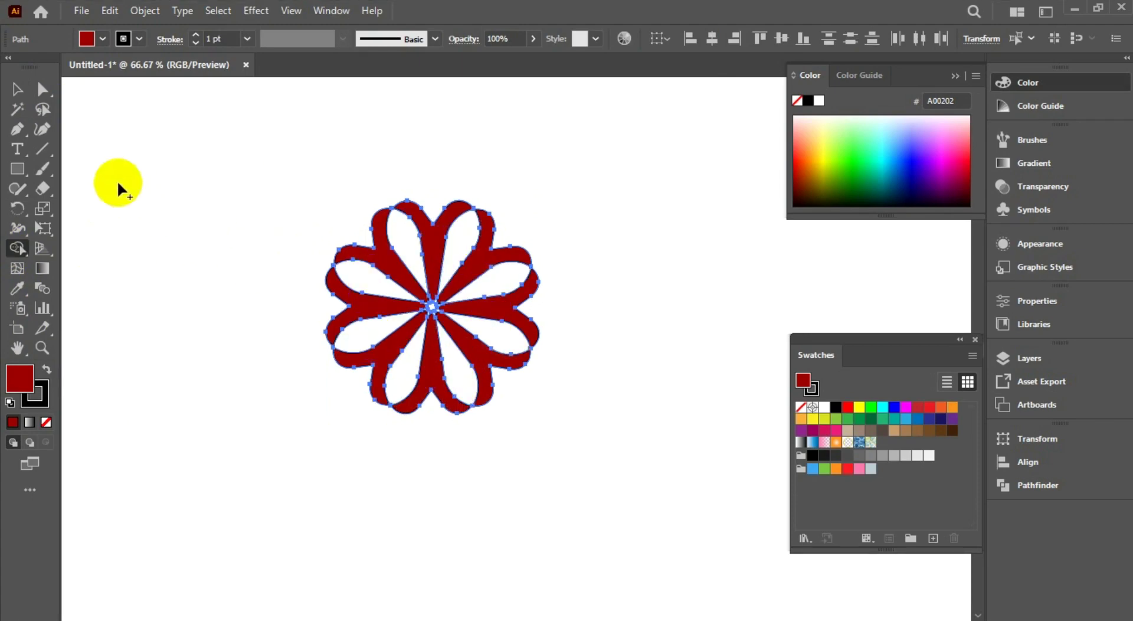
{"action": "left_click", "coordinate": [17, 89]}
{"action": "left_click", "coordinate": [230, 184]}
{"action": "left_click", "coordinate": [368, 250]}
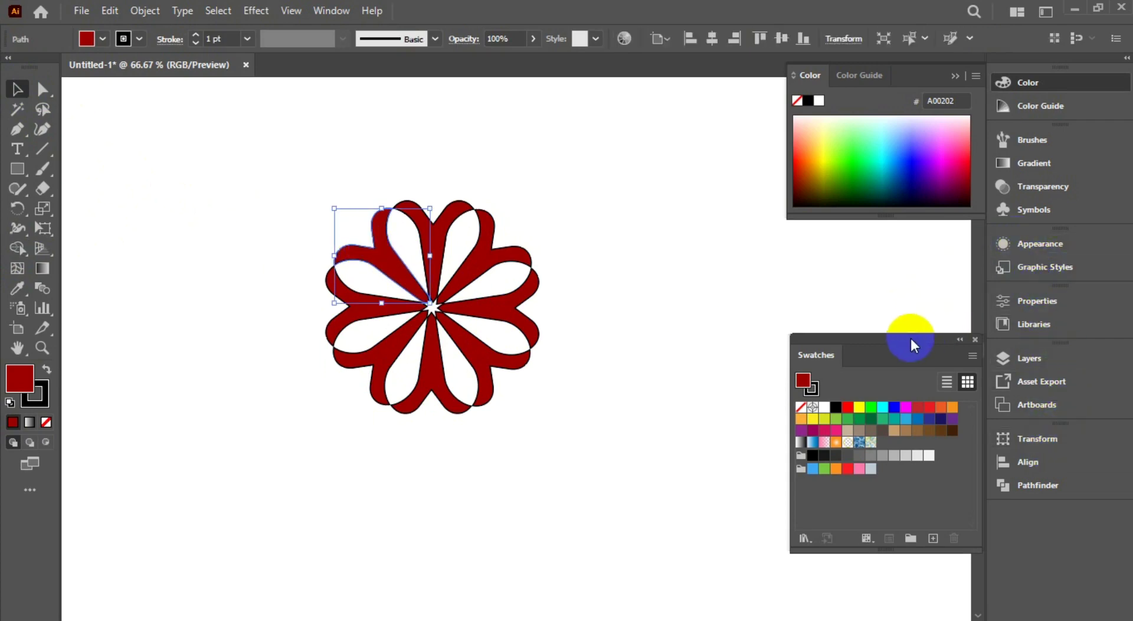
Give the upper-left petal a linear gradient with both stops set to red
{"action": "left_click", "coordinate": [1024, 163]}
{"action": "left_click", "coordinate": [855, 257]}
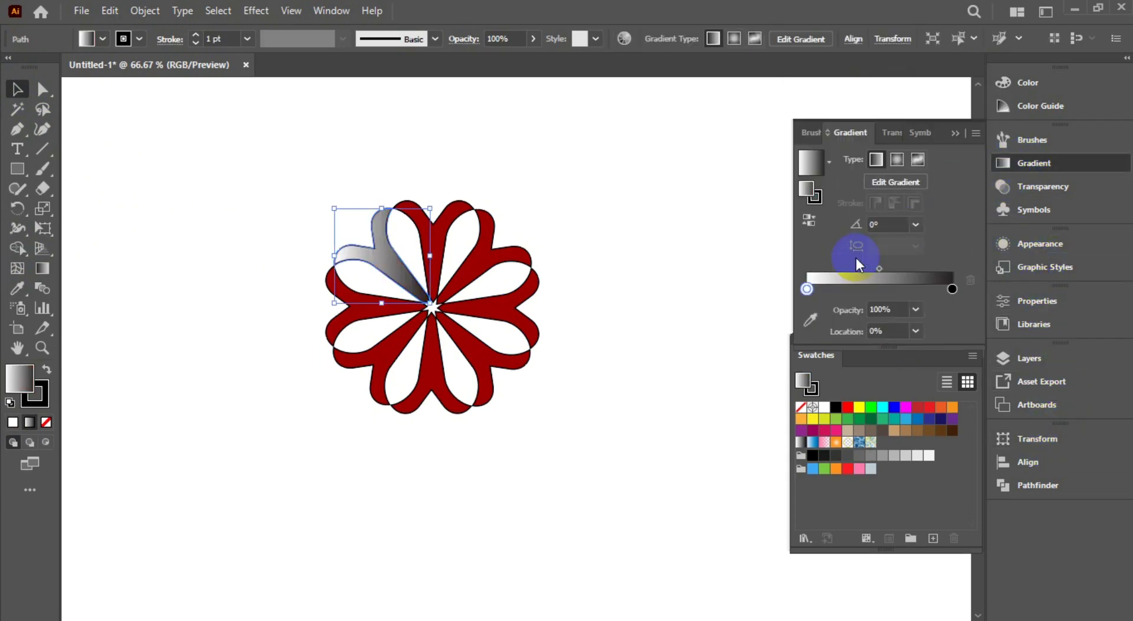
{"action": "mouse_move", "coordinate": [856, 258]}
{"action": "left_mouse_down"}
{"action": "mouse_move", "coordinate": [902, 394]}
{"action": "mouse_move", "coordinate": [806, 289]}
{"action": "left_mouse_up"}
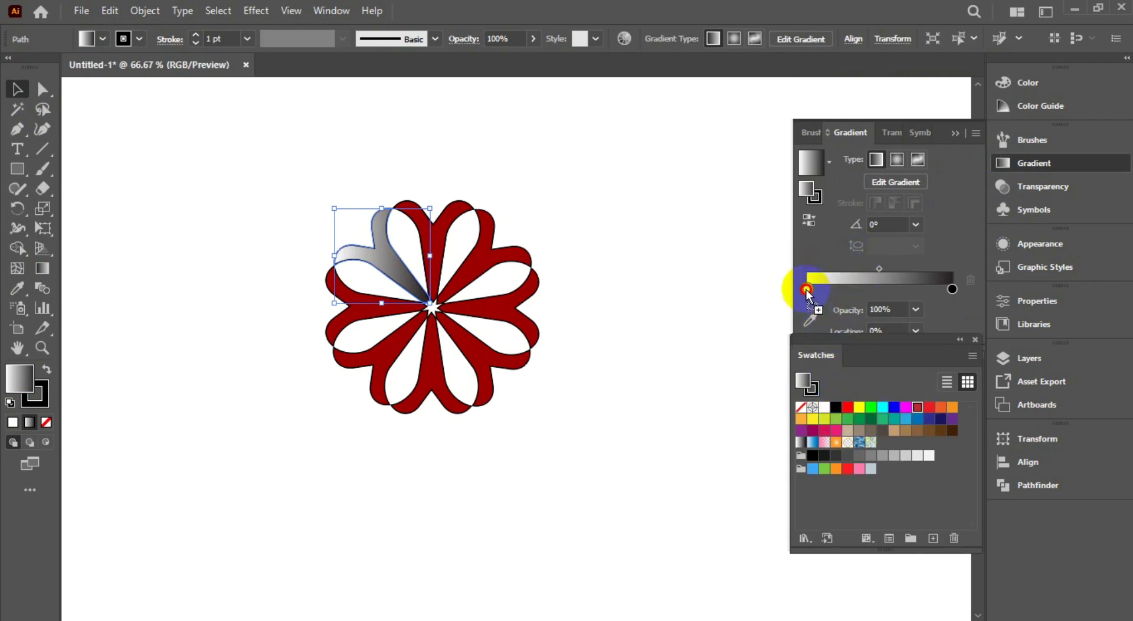
{"action": "double_click", "coordinate": [952, 289]}
{"action": "left_click", "coordinate": [866, 341]}
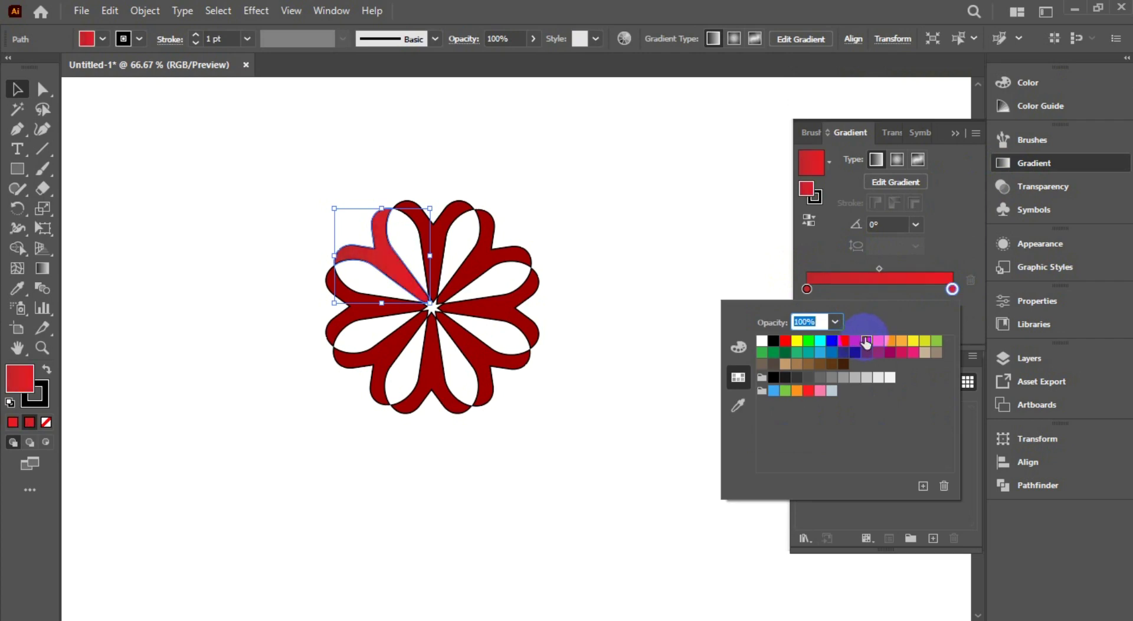
{"action": "left_click", "coordinate": [704, 235]}
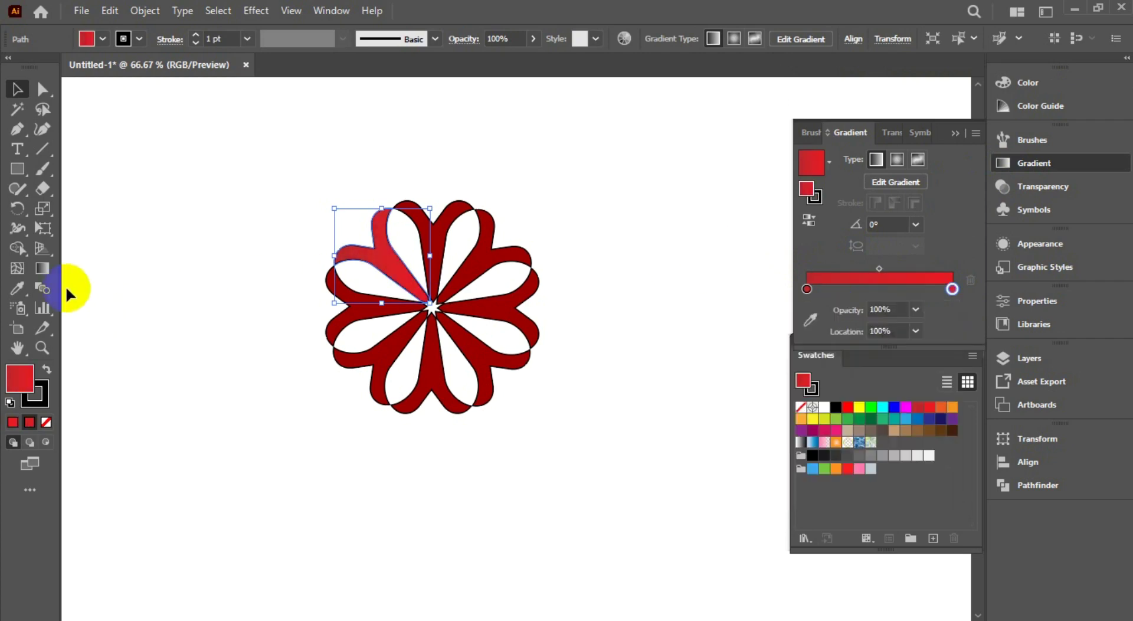
Angle the petal's gradient diagonally toward the flower's centre
{"action": "left_click", "coordinate": [41, 268]}
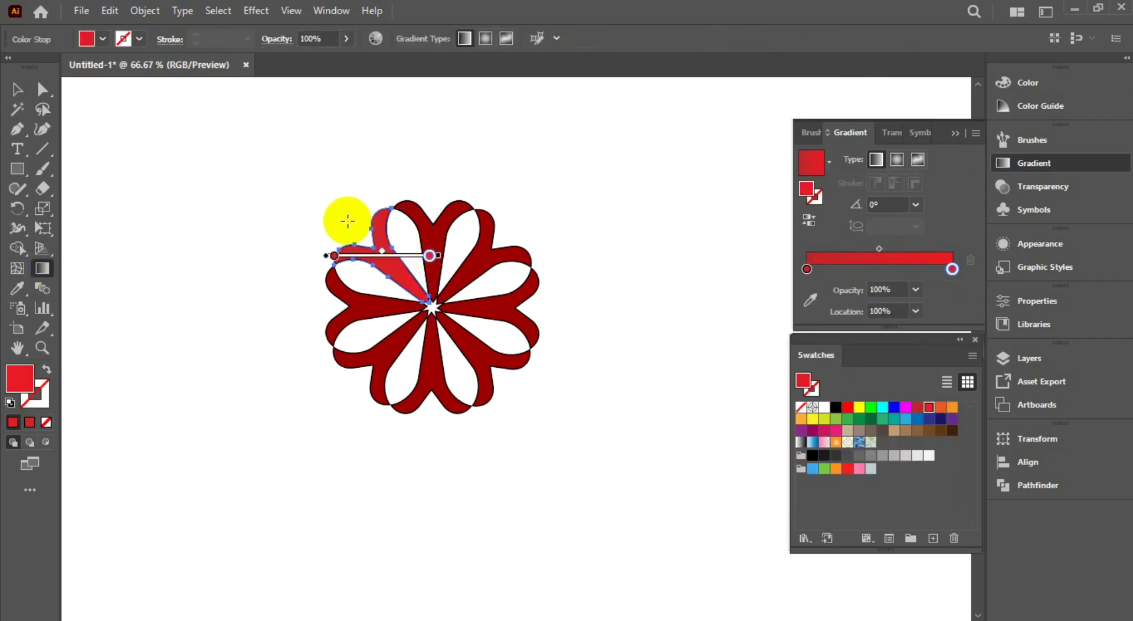
{"action": "mouse_move", "coordinate": [347, 219]}
{"action": "left_mouse_down"}
{"action": "mouse_move", "coordinate": [424, 295]}
{"action": "mouse_move", "coordinate": [318, 197]}
{"action": "left_mouse_up"}
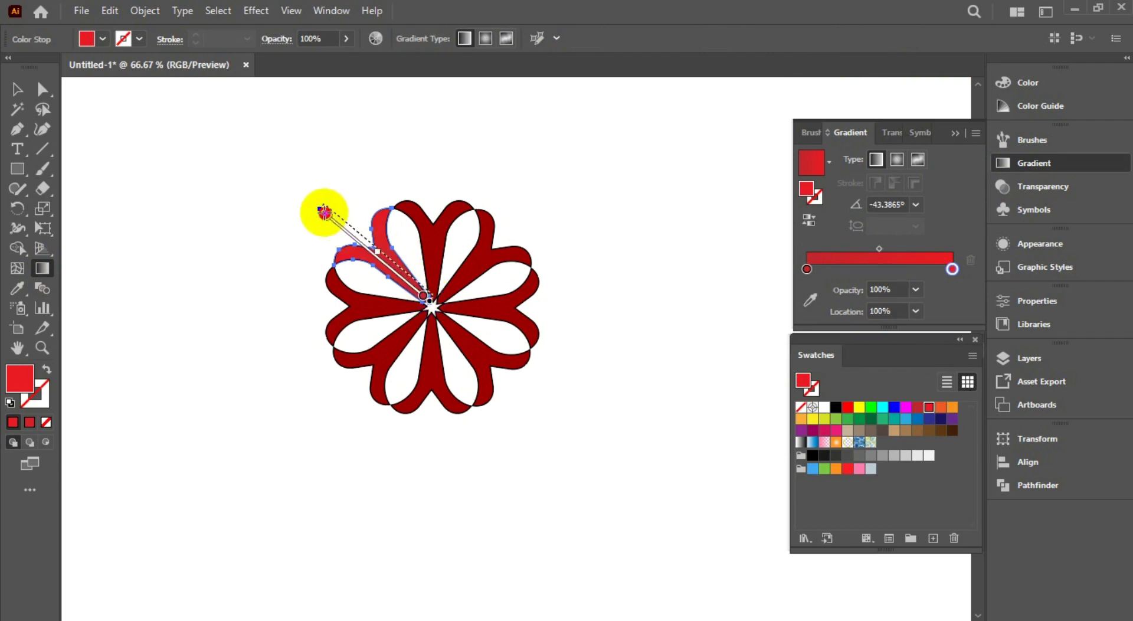
{"action": "left_click", "coordinate": [12, 92]}
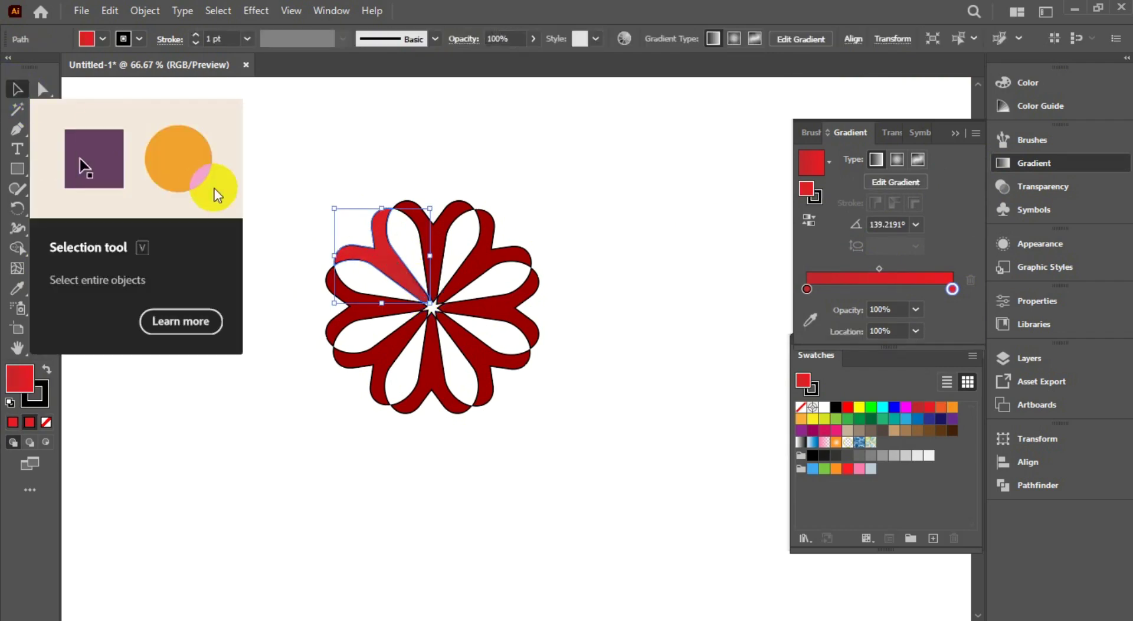
{"action": "left_click", "coordinate": [431, 208]}
Give the top petal a yellow-to-red gradient
{"action": "left_click", "coordinate": [851, 413]}
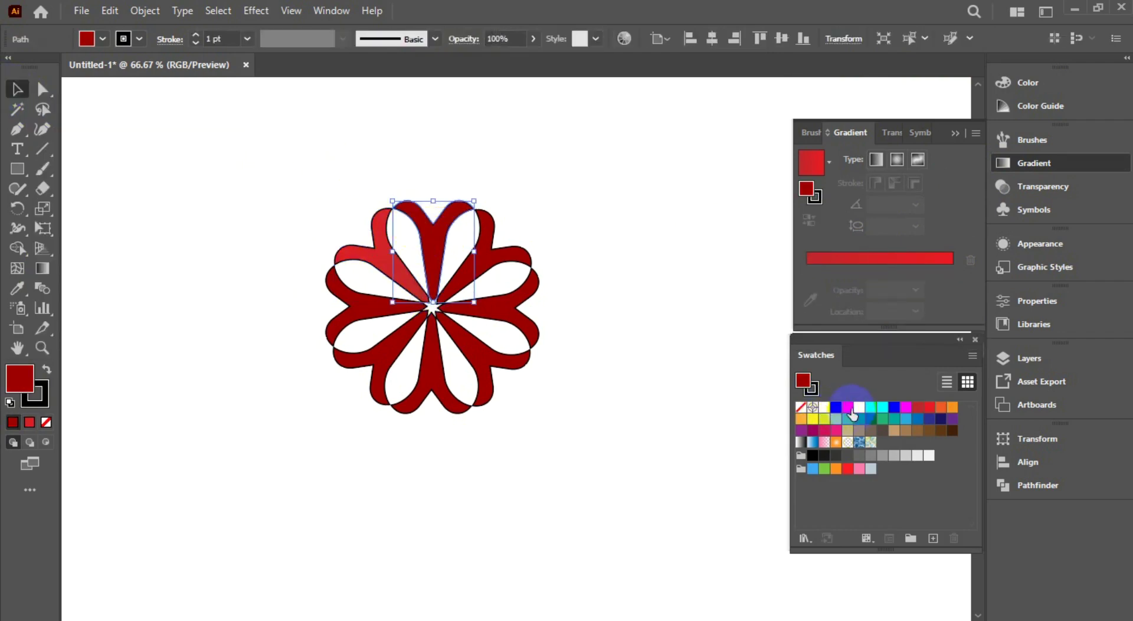
{"action": "left_click_drag", "start_coordinate": [850, 408], "coordinate": [875, 287]}
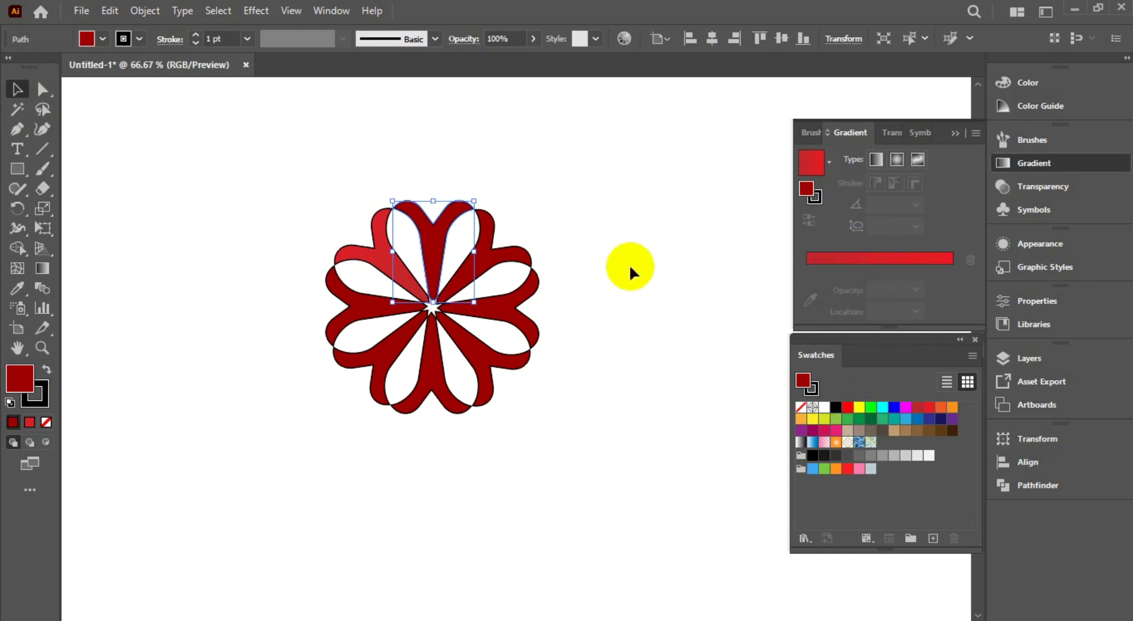
{"action": "left_click", "coordinate": [419, 231]}
{"action": "left_click", "coordinate": [843, 258]}
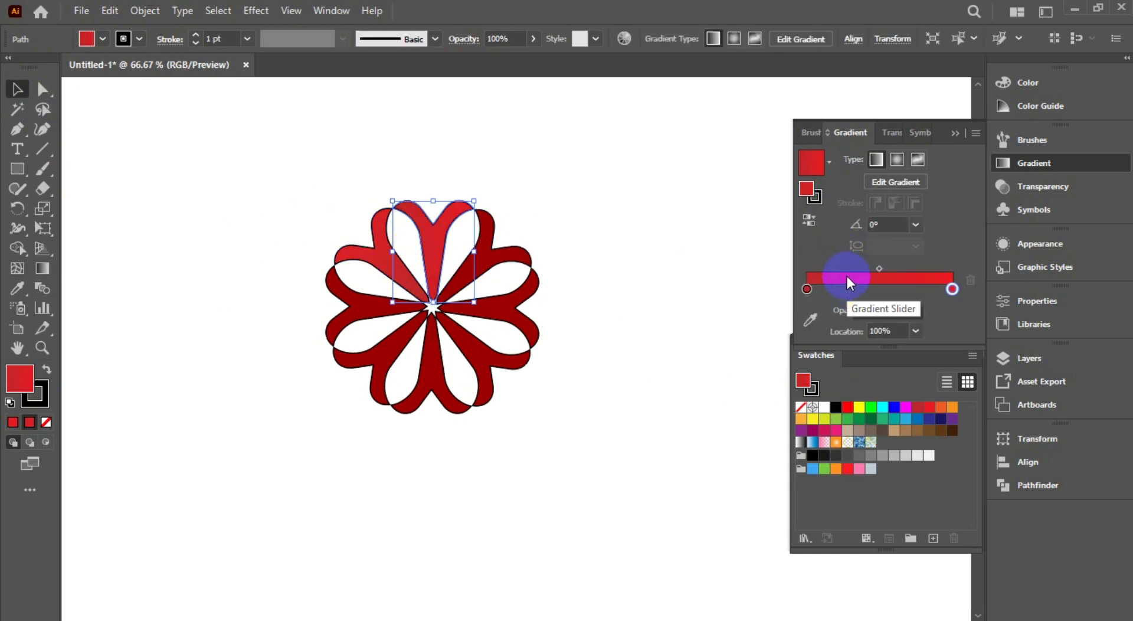
{"action": "left_click_drag", "start_coordinate": [859, 407], "coordinate": [806, 289]}
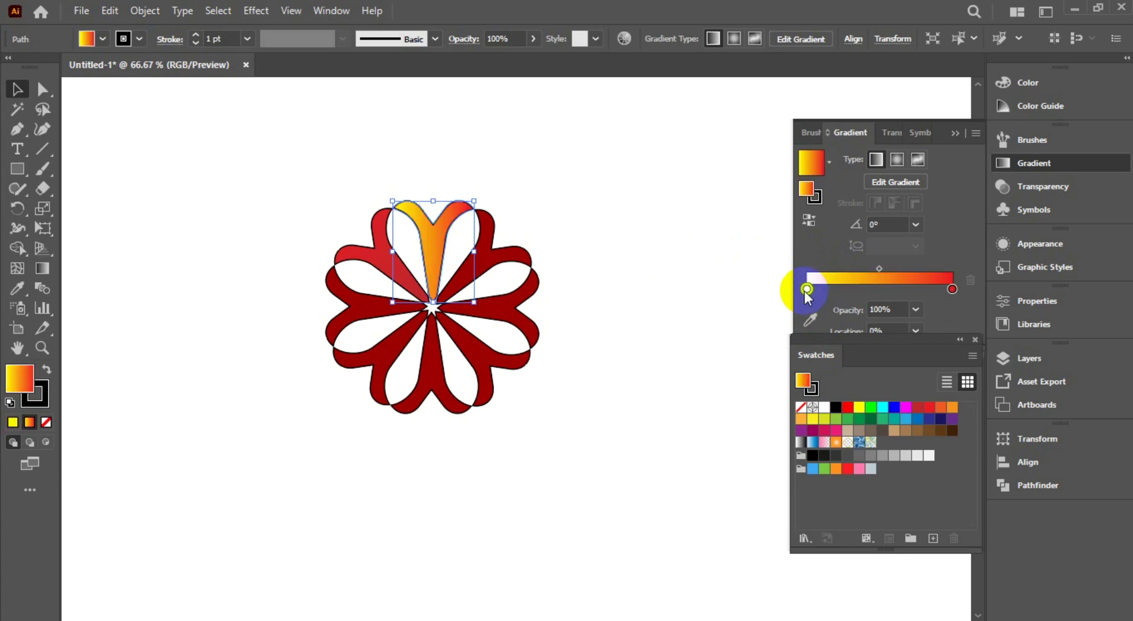
Give the top-right petal a yellow-magenta-yellow gradient
{"action": "left_click", "coordinate": [493, 254]}
{"action": "left_click", "coordinate": [843, 279]}
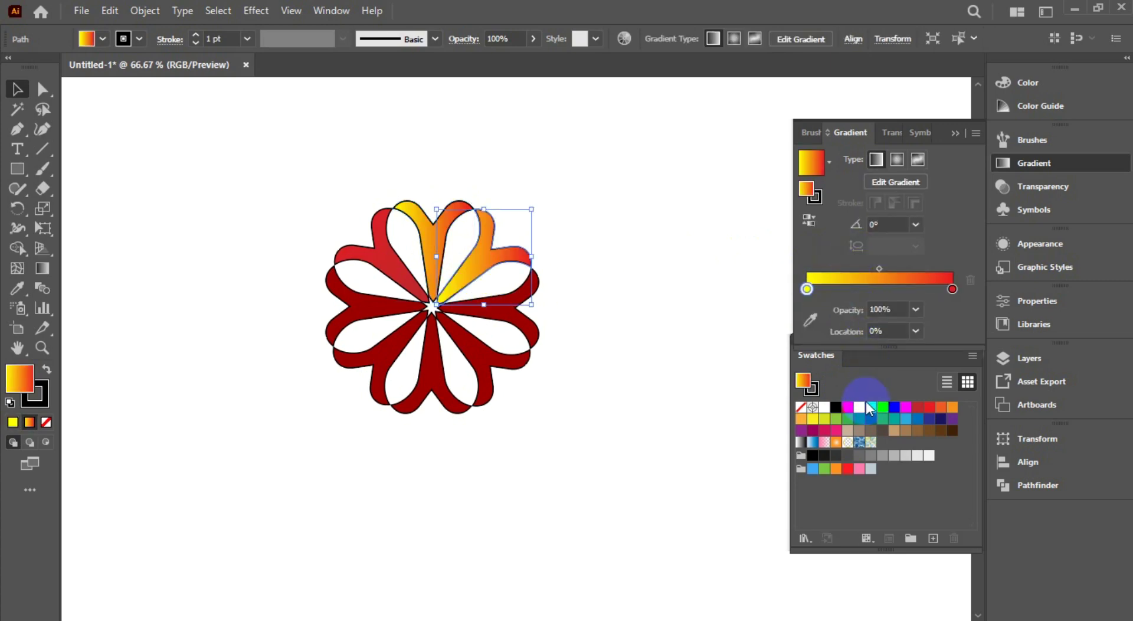
{"action": "left_click_drag", "start_coordinate": [869, 407], "coordinate": [951, 288]}
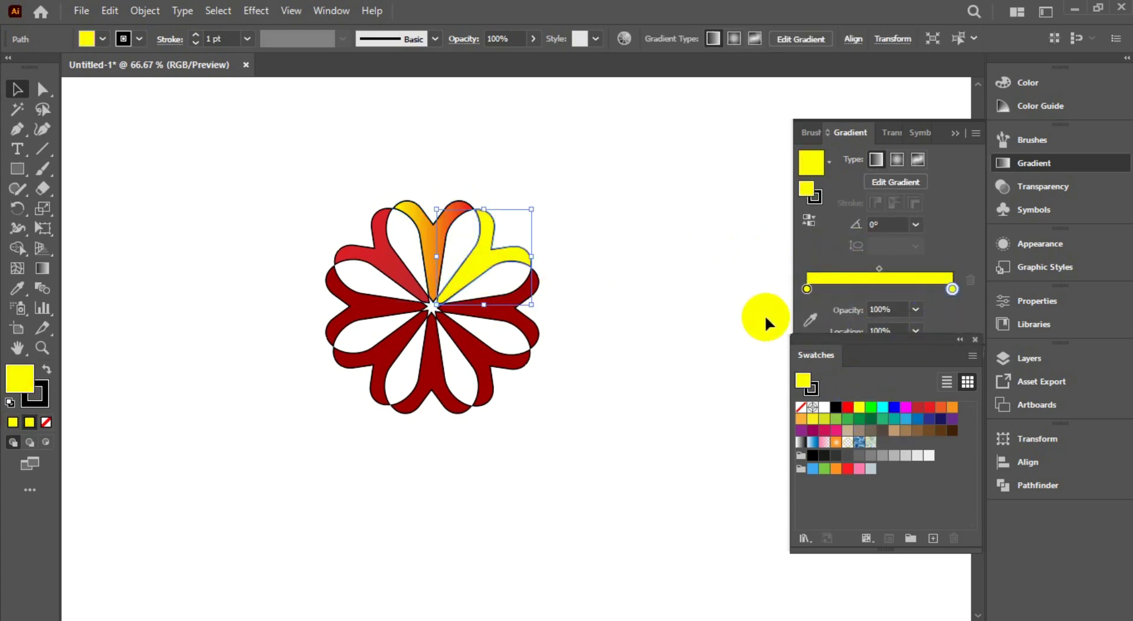
{"action": "double_click", "coordinate": [810, 289]}
{"action": "left_click", "coordinate": [865, 294]}
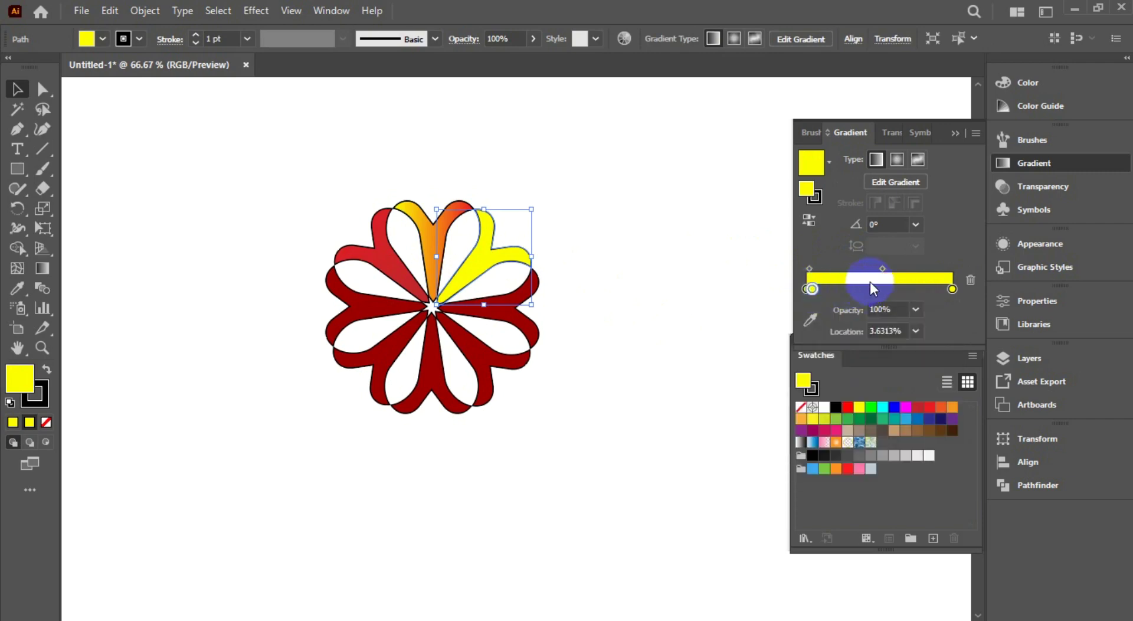
{"action": "double_click", "coordinate": [878, 289]}
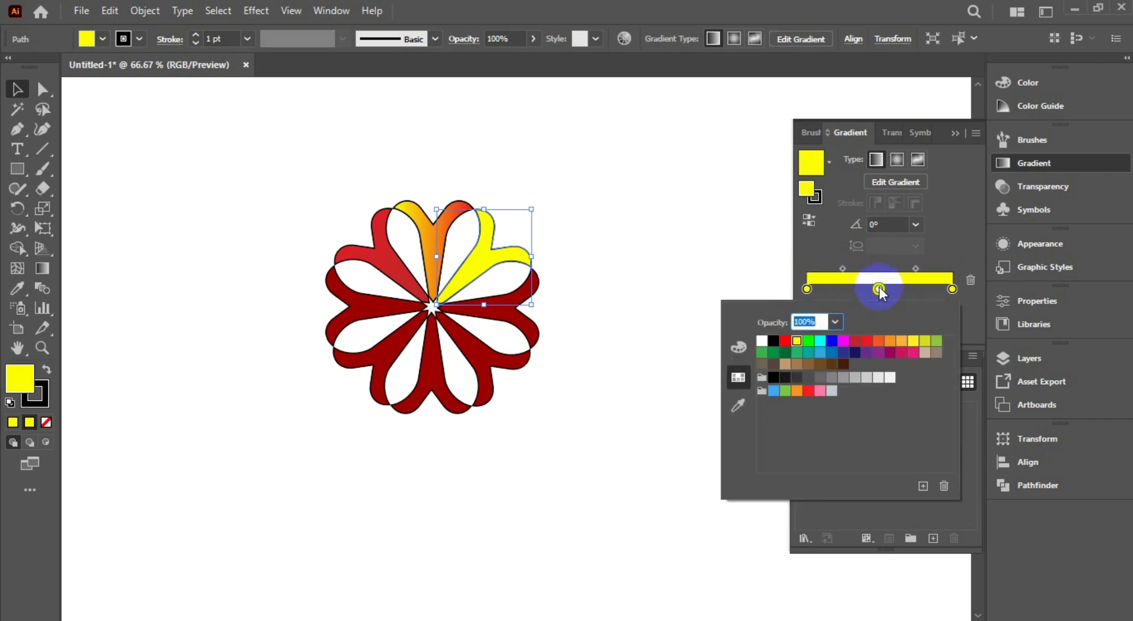
{"action": "double_click", "coordinate": [873, 288]}
{"action": "left_click", "coordinate": [844, 341]}
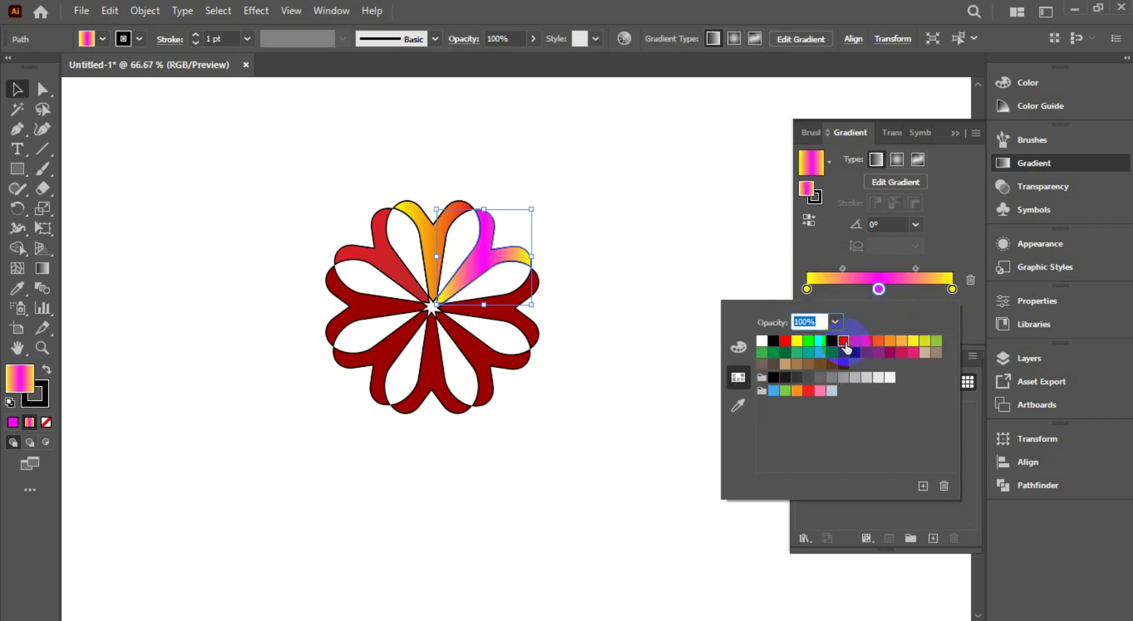
{"action": "left_click", "coordinate": [508, 310]}
{"action": "left_click", "coordinate": [511, 319]}
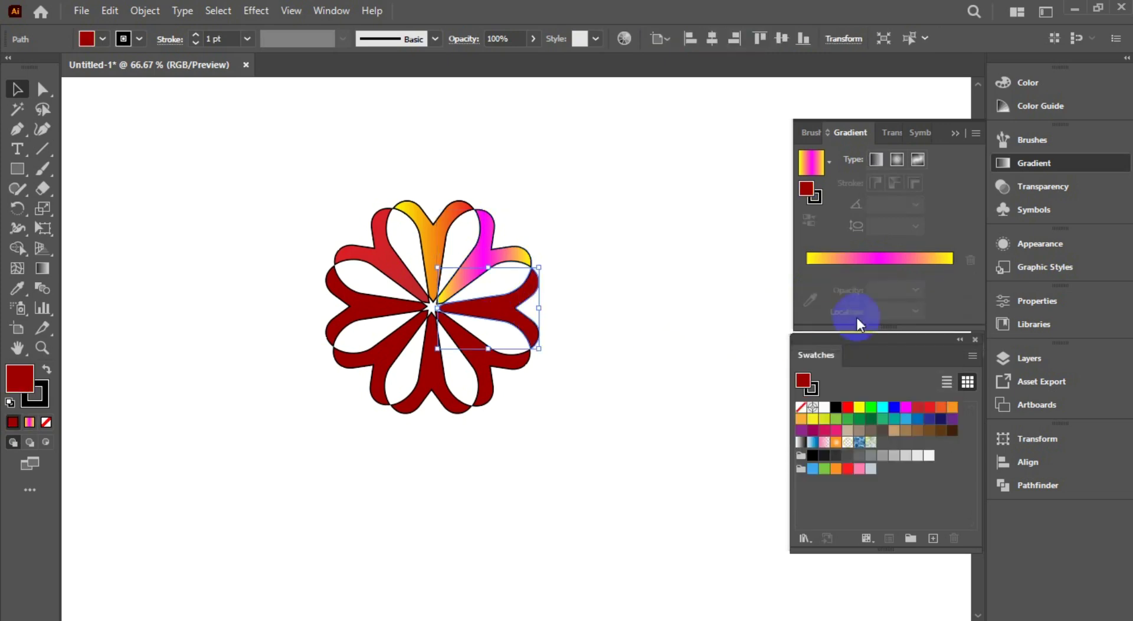
Give the right petal a green-to-yellow gradient and the lower-right petal green-to-orange
{"action": "left_click", "coordinate": [872, 260]}
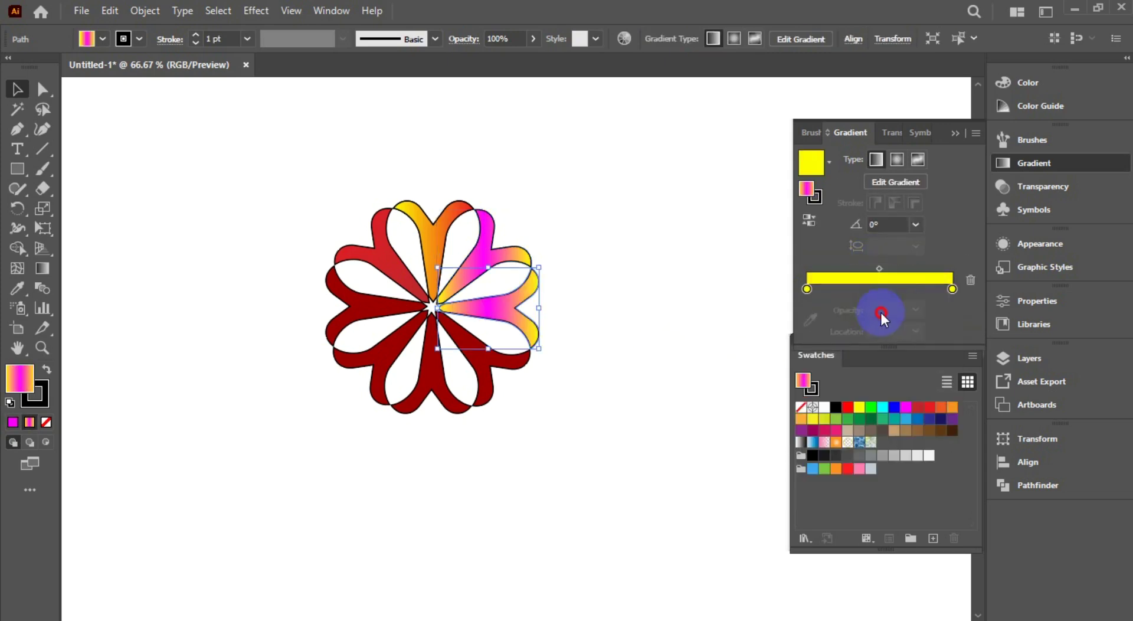
{"action": "left_click", "coordinate": [811, 289]}
{"action": "left_click_drag", "start_coordinate": [889, 288], "coordinate": [813, 288]}
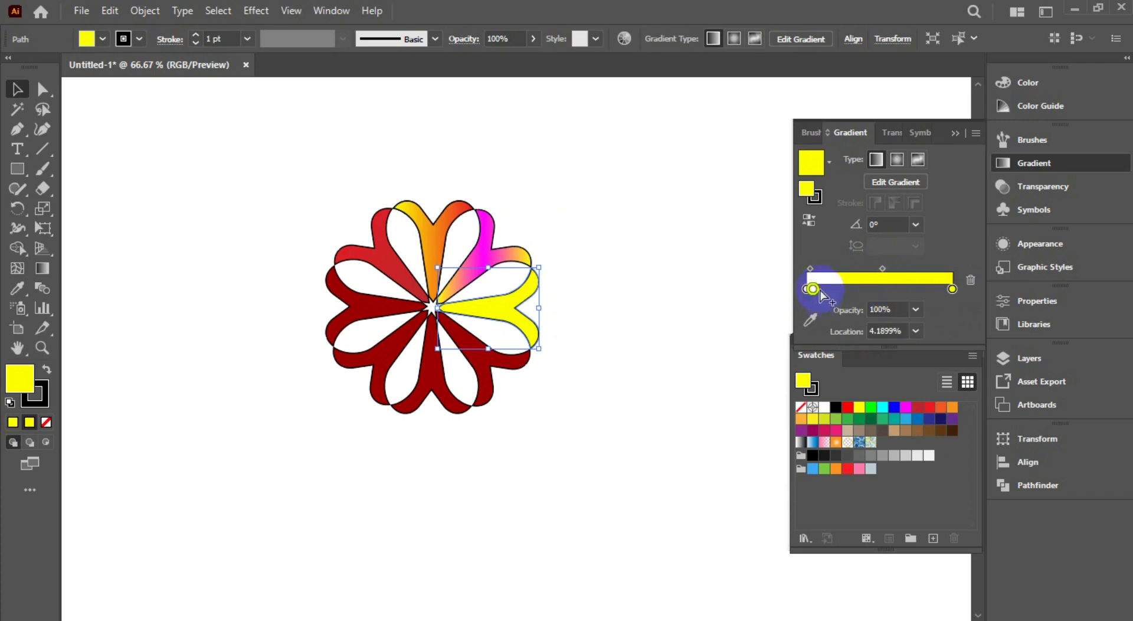
{"action": "double_click", "coordinate": [807, 289]}
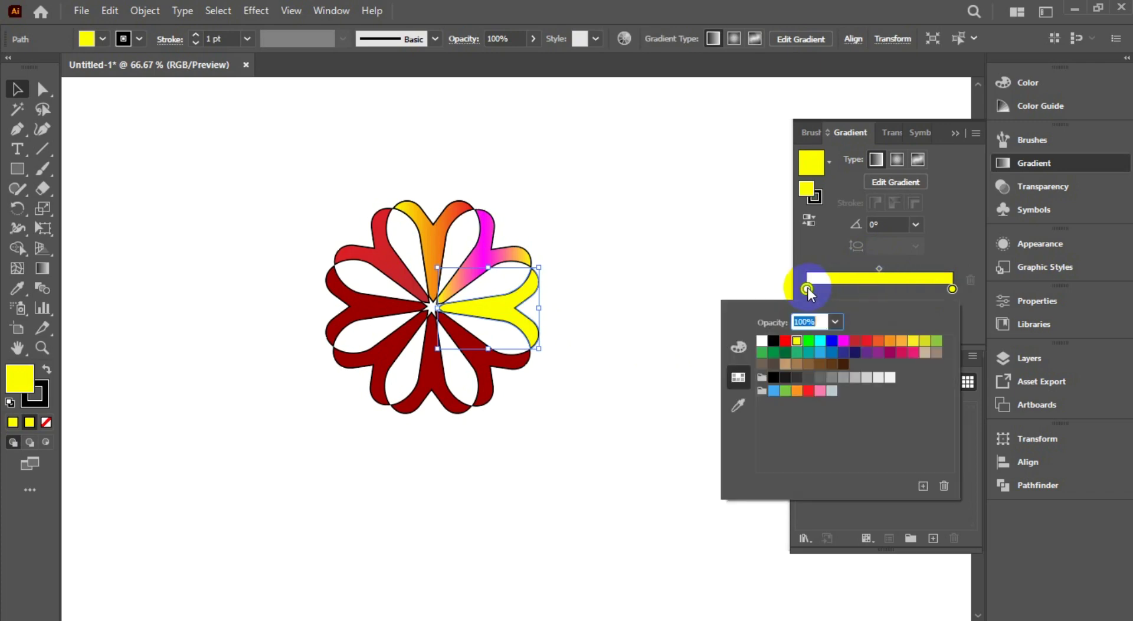
{"action": "left_click", "coordinate": [804, 322]}
{"action": "left_click", "coordinate": [494, 378]}
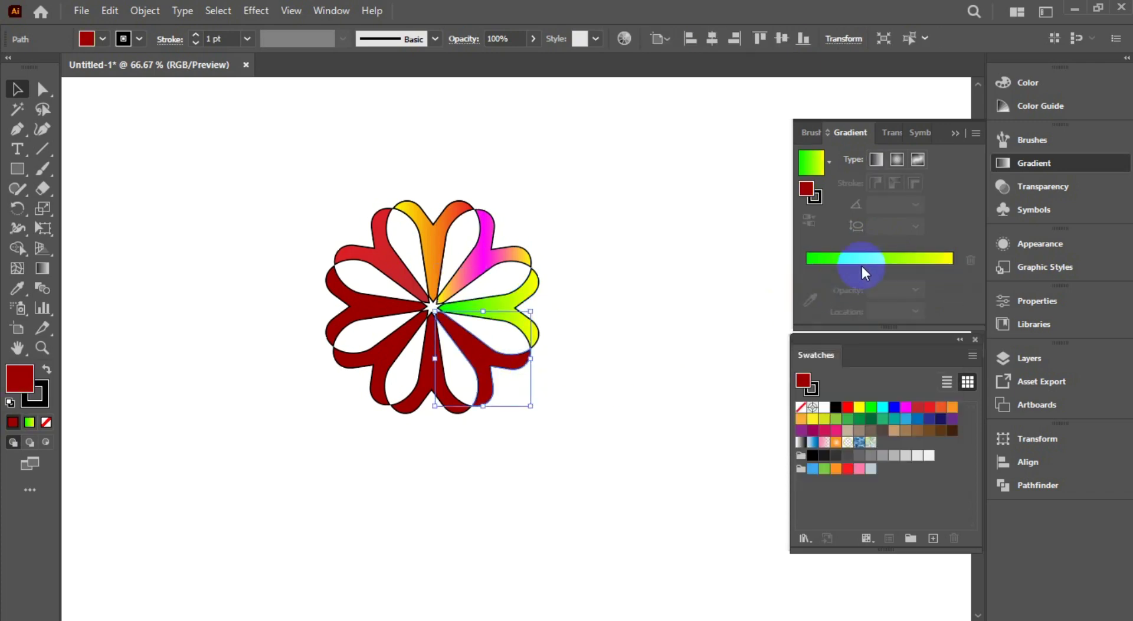
{"action": "left_click", "coordinate": [885, 278]}
{"action": "double_click", "coordinate": [953, 289]}
{"action": "left_click", "coordinate": [901, 355]}
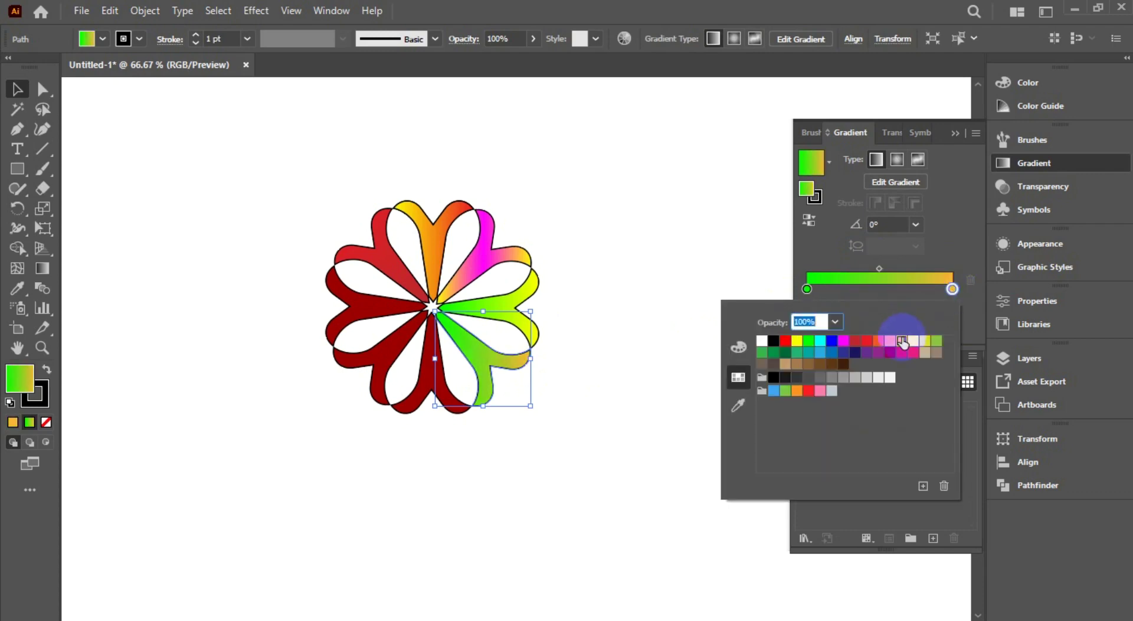
Give the bottom petal a green-to-pink gradient and the lower-left petal green-to-magenta
{"action": "left_click", "coordinate": [430, 403]}
{"action": "left_click", "coordinate": [871, 269]}
{"action": "double_click", "coordinate": [952, 289]}
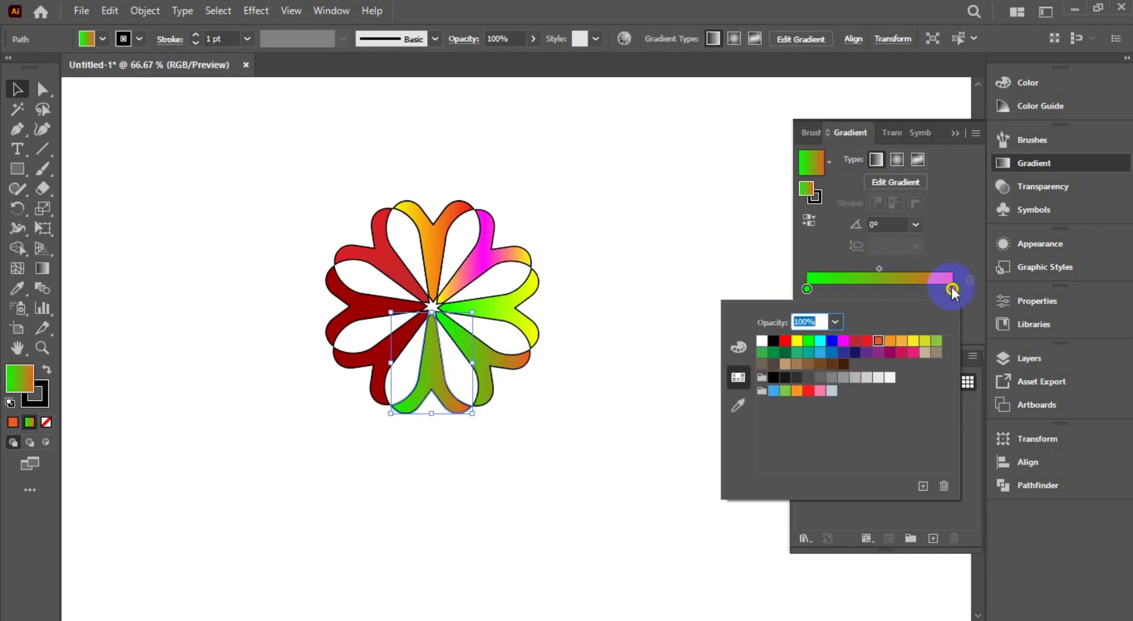
{"action": "left_click", "coordinate": [913, 352]}
{"action": "left_click", "coordinate": [674, 285]}
{"action": "left_click", "coordinate": [360, 354]}
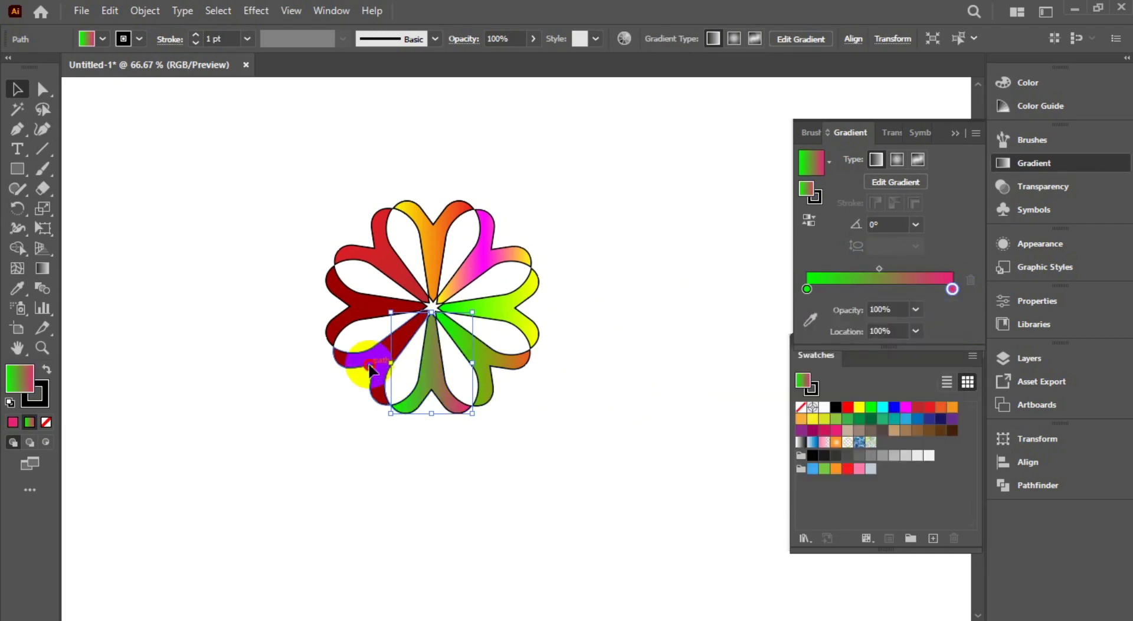
{"action": "left_click", "coordinate": [886, 271]}
{"action": "double_click", "coordinate": [952, 289]}
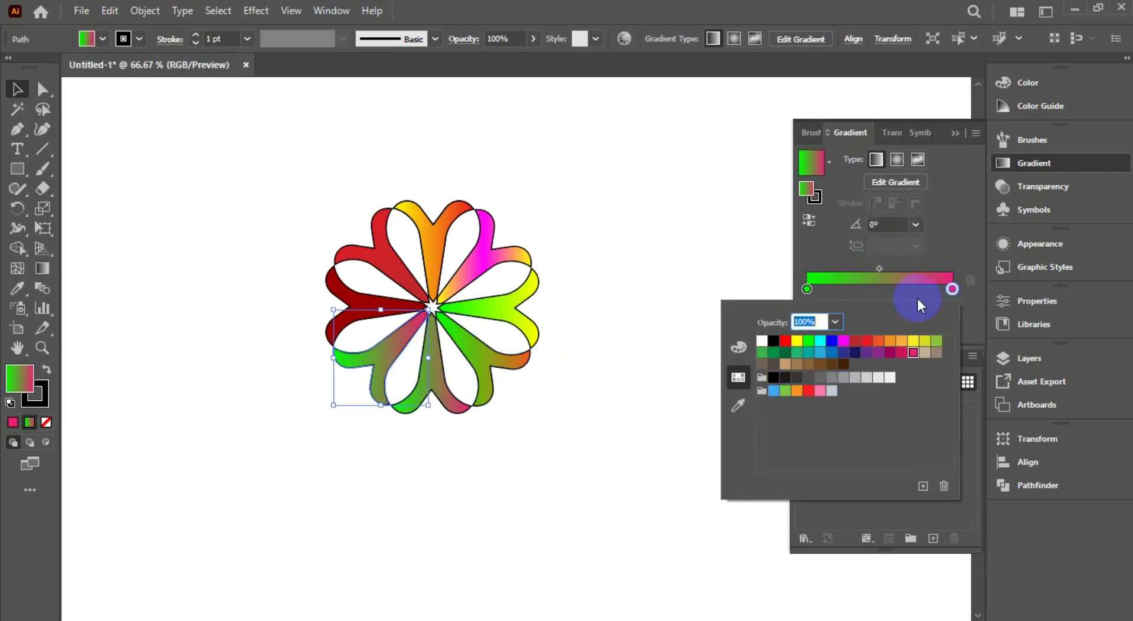
{"action": "left_click", "coordinate": [843, 341]}
{"action": "left_click", "coordinate": [639, 254]}
Give the left petal a blue-to-magenta gradient, then select the whole flower
{"action": "left_click", "coordinate": [354, 307]}
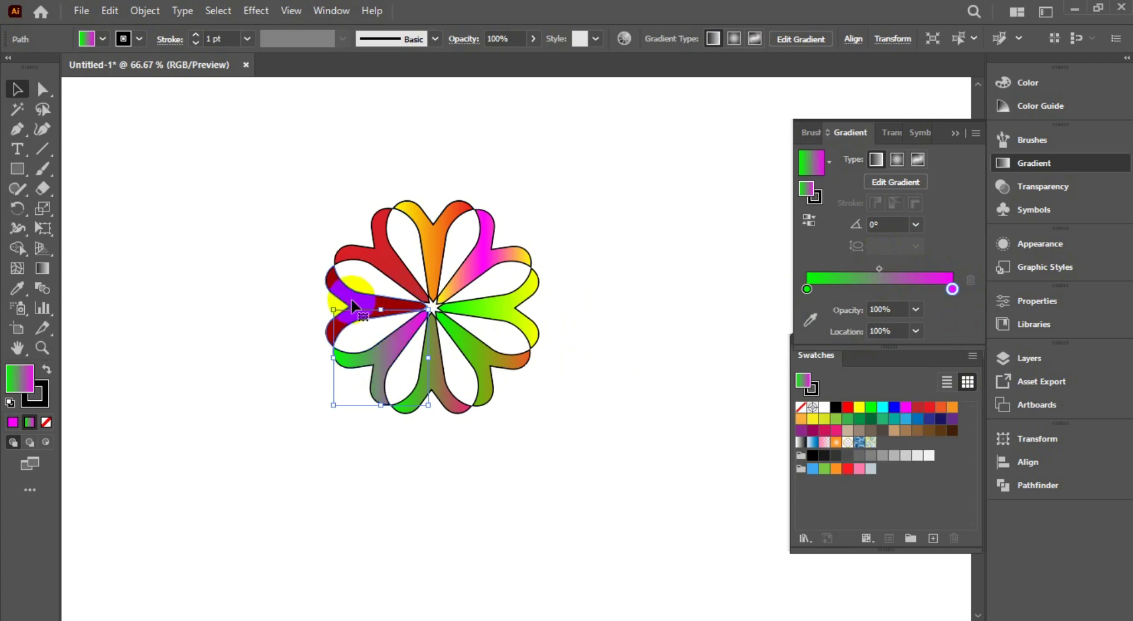
{"action": "left_click", "coordinate": [887, 263]}
{"action": "double_click", "coordinate": [806, 288]}
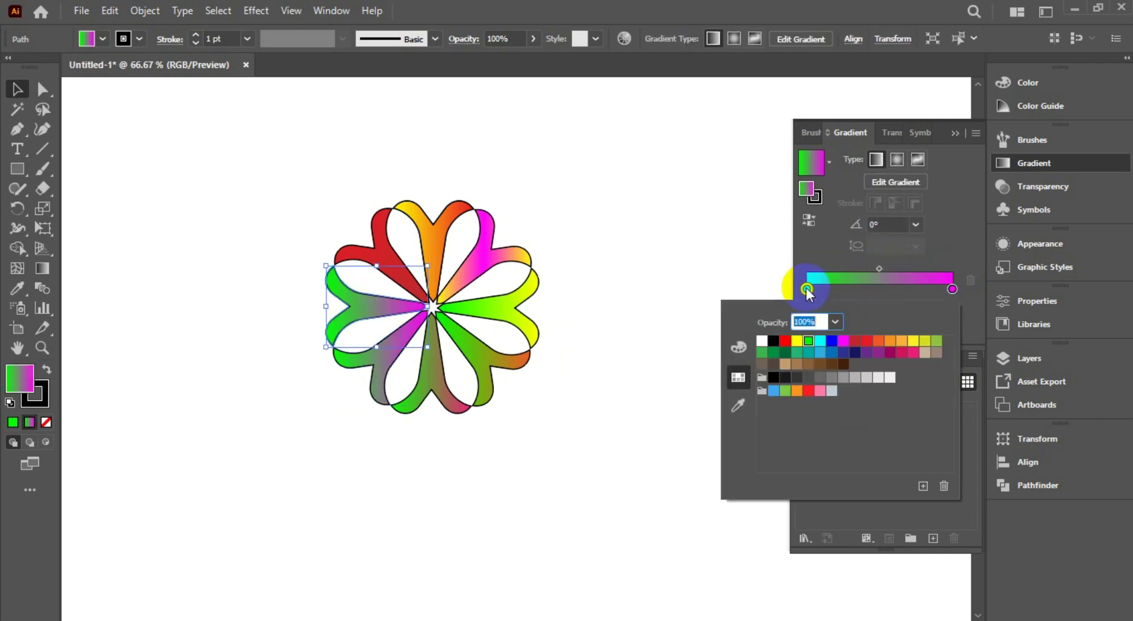
{"action": "left_click", "coordinate": [832, 340]}
{"action": "left_click_drag", "start_coordinate": [641, 197], "coordinate": [311, 415]}
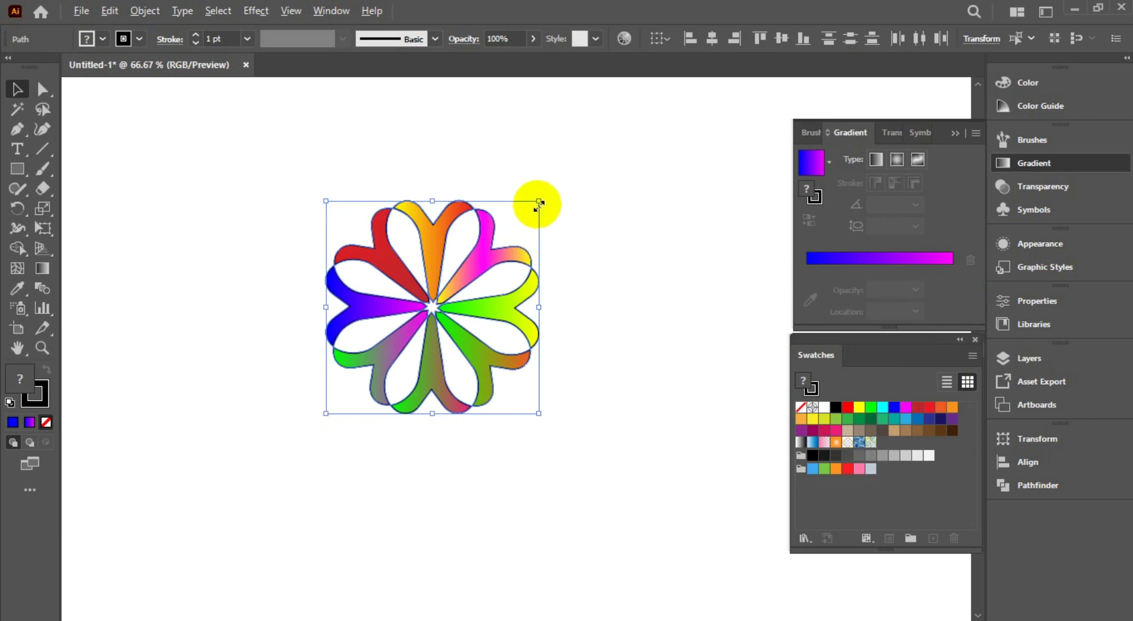
Scale up the flower and set its petal strokes to None
{"action": "left_click_drag", "start_coordinate": [539, 201], "coordinate": [570, 174]}
{"action": "left_click", "coordinate": [46, 422]}
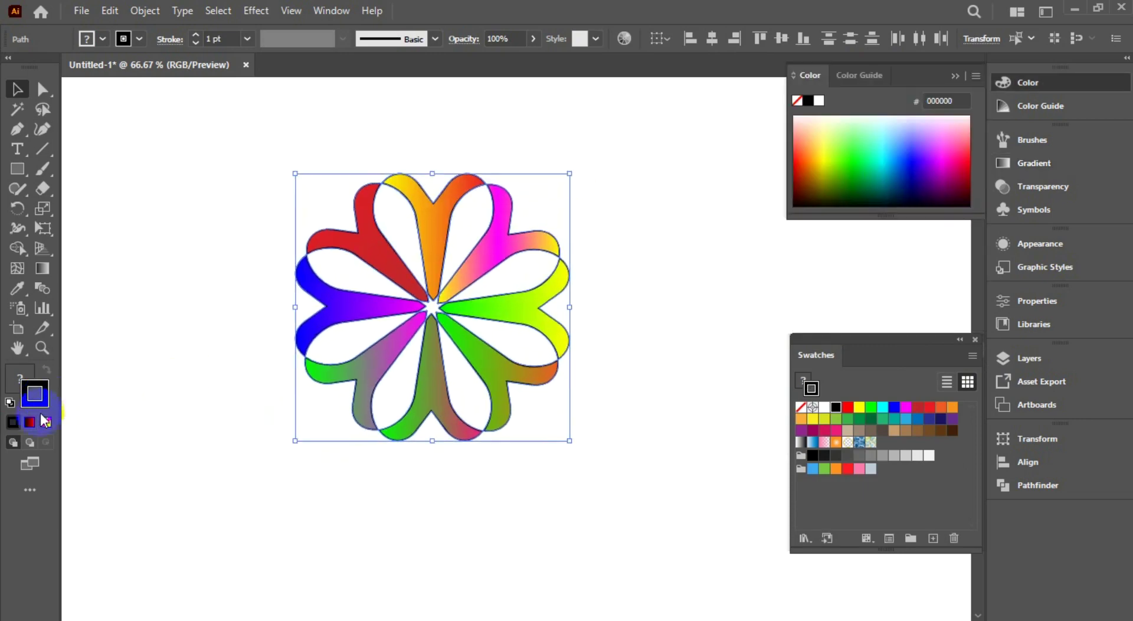
{"action": "left_click", "coordinate": [176, 342]}
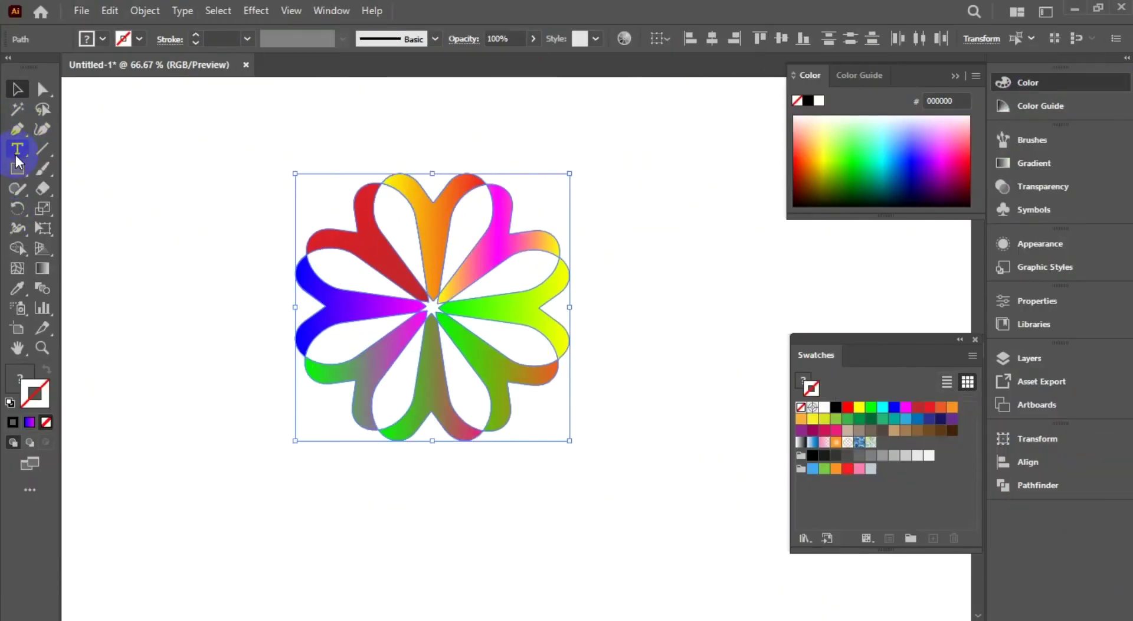
{"action": "left_click", "coordinate": [17, 169]}
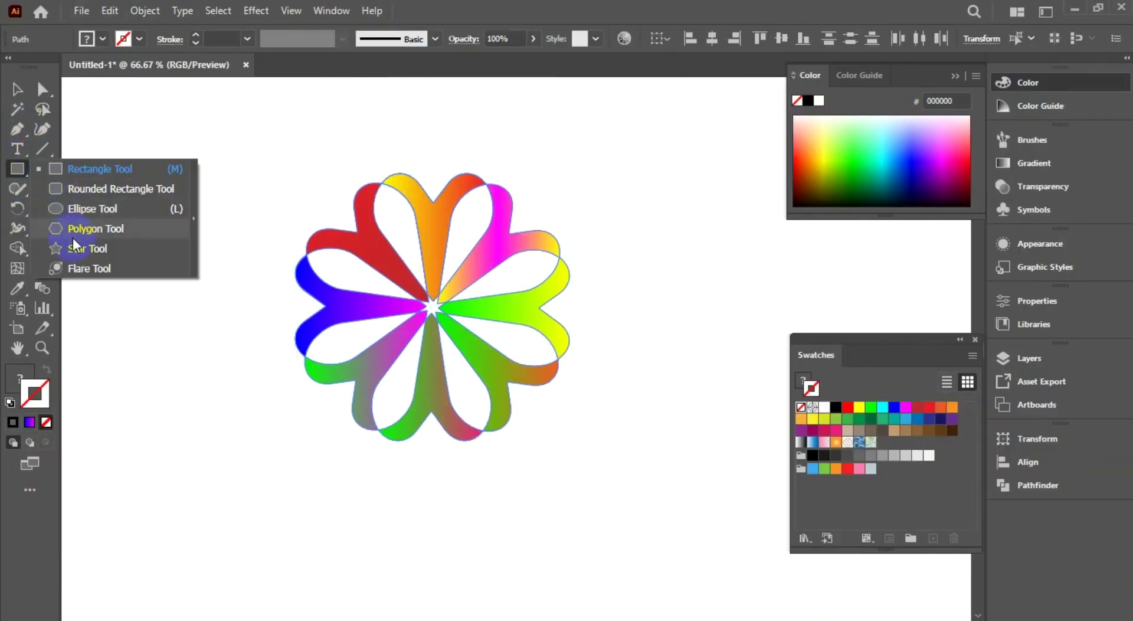
Draw a small dark-red star beside the upper-left petal
{"action": "left_click", "coordinate": [87, 249]}
{"action": "left_click_drag", "start_coordinate": [123, 243], "coordinate": [134, 259]}
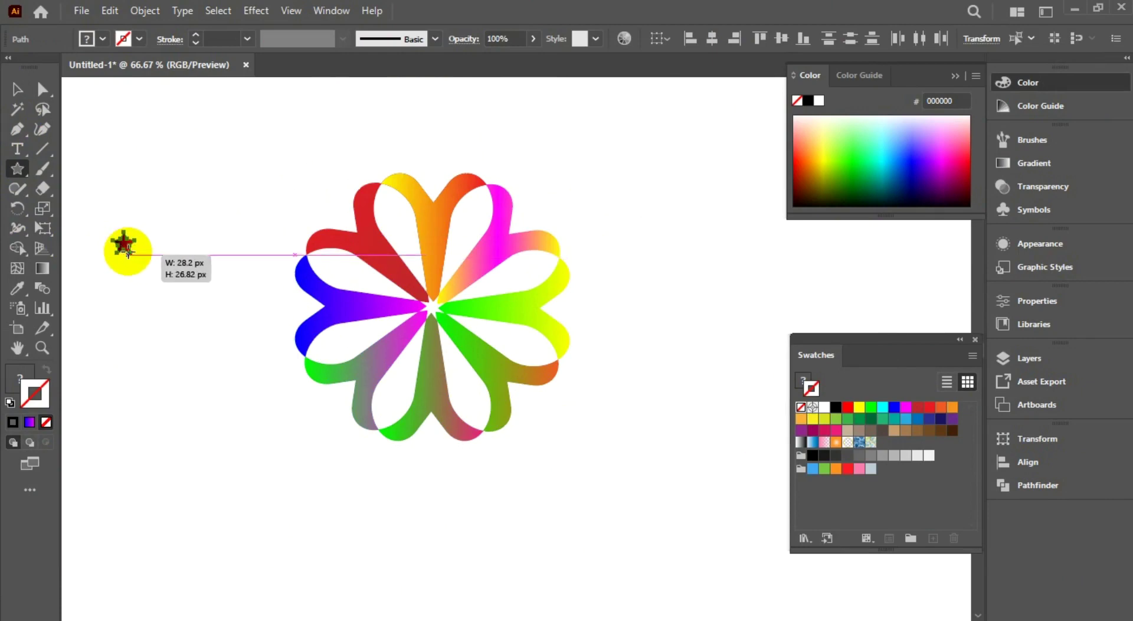
{"action": "left_click", "coordinate": [17, 89]}
{"action": "left_click_drag", "start_coordinate": [134, 259], "coordinate": [327, 216]}
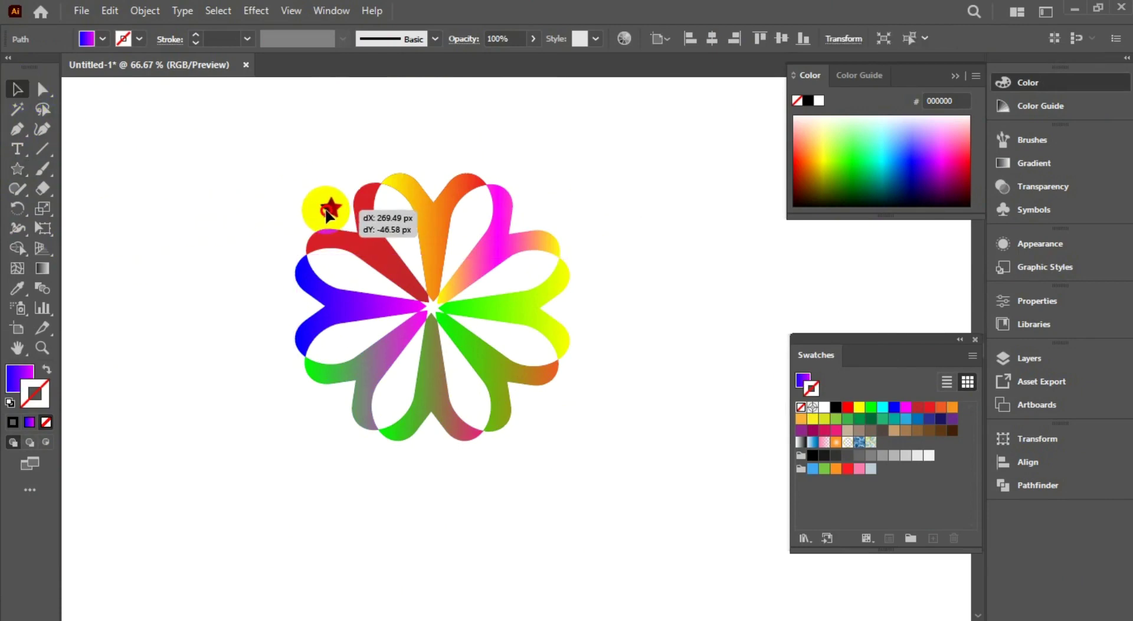
{"action": "left_click_drag", "start_coordinate": [328, 215], "coordinate": [329, 215]}
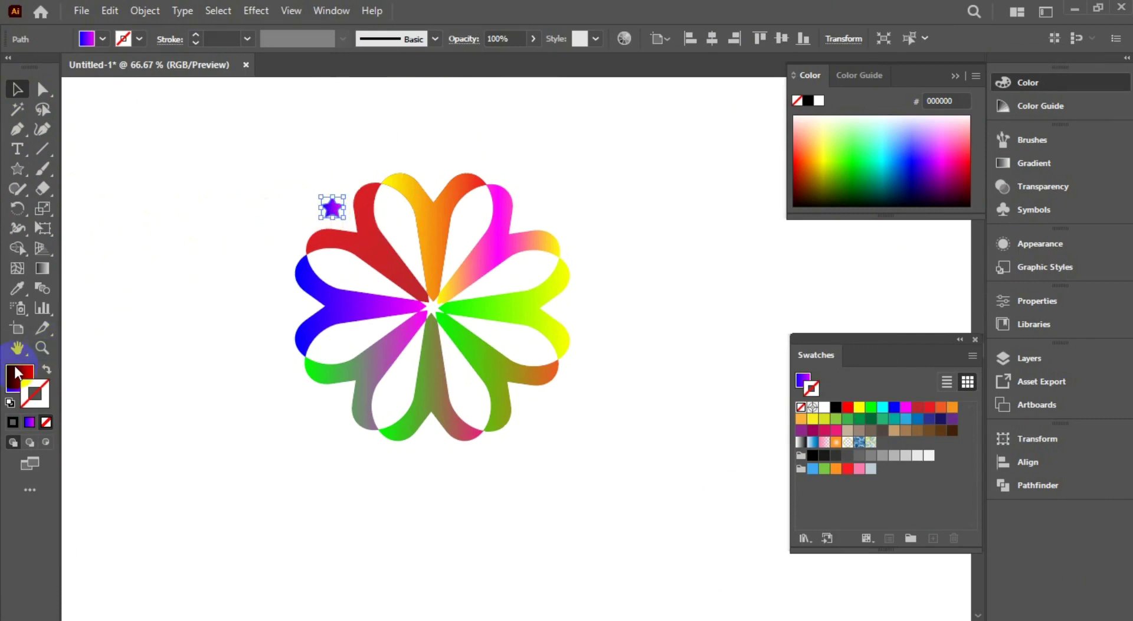
{"action": "double_click", "coordinate": [20, 377]}
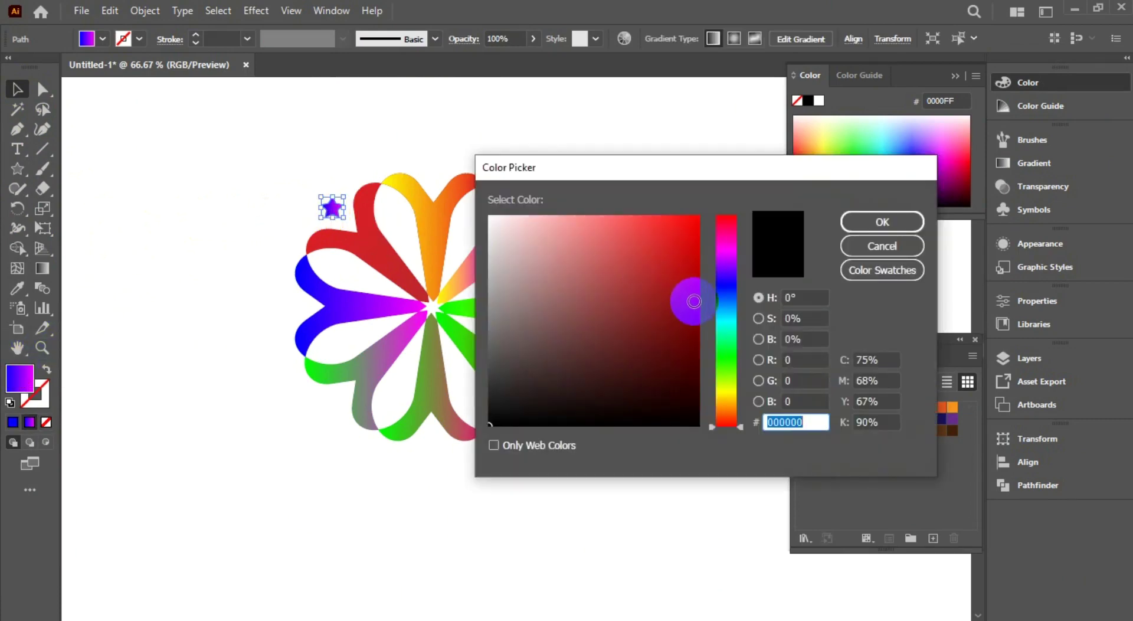
{"action": "left_click", "coordinate": [694, 301]}
{"action": "left_click", "coordinate": [882, 221]}
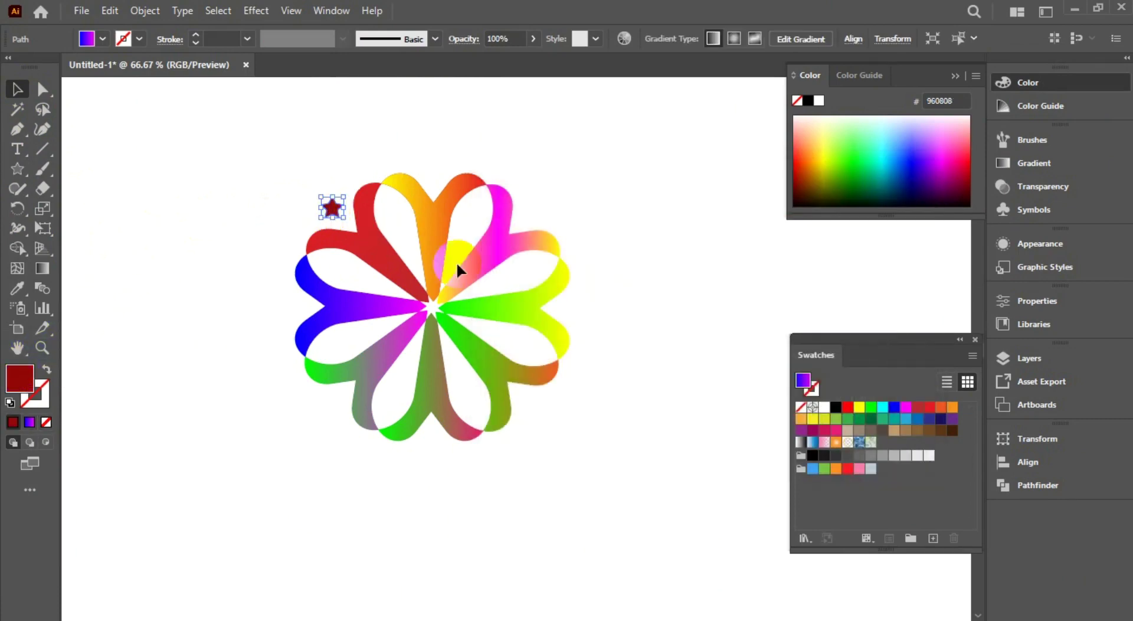
Rotate-copy the star 45° around the flower's centre to build the star ring
{"action": "left_click", "coordinate": [17, 208]}
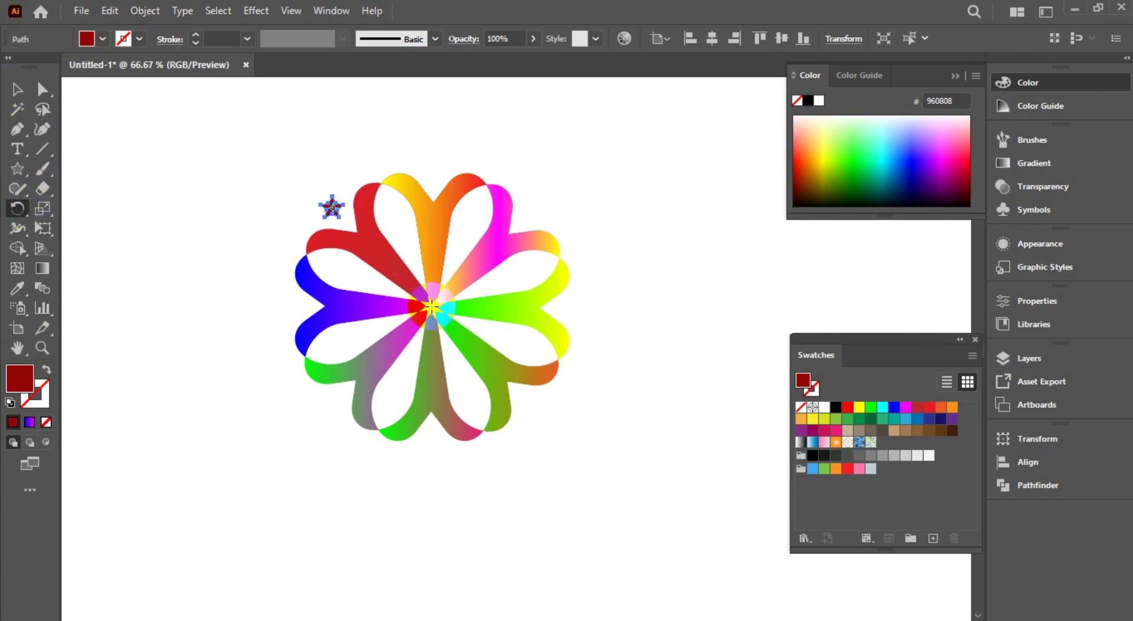
{"action": "left_click", "coordinate": [432, 306], "text": "alt"}
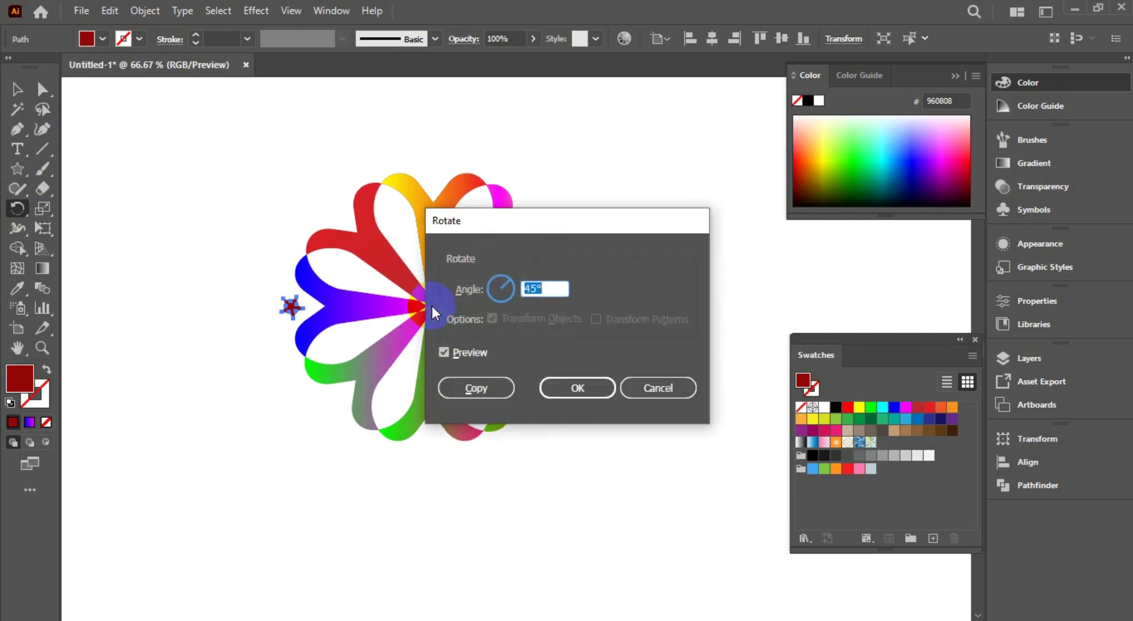
{"action": "left_click", "coordinate": [484, 387]}
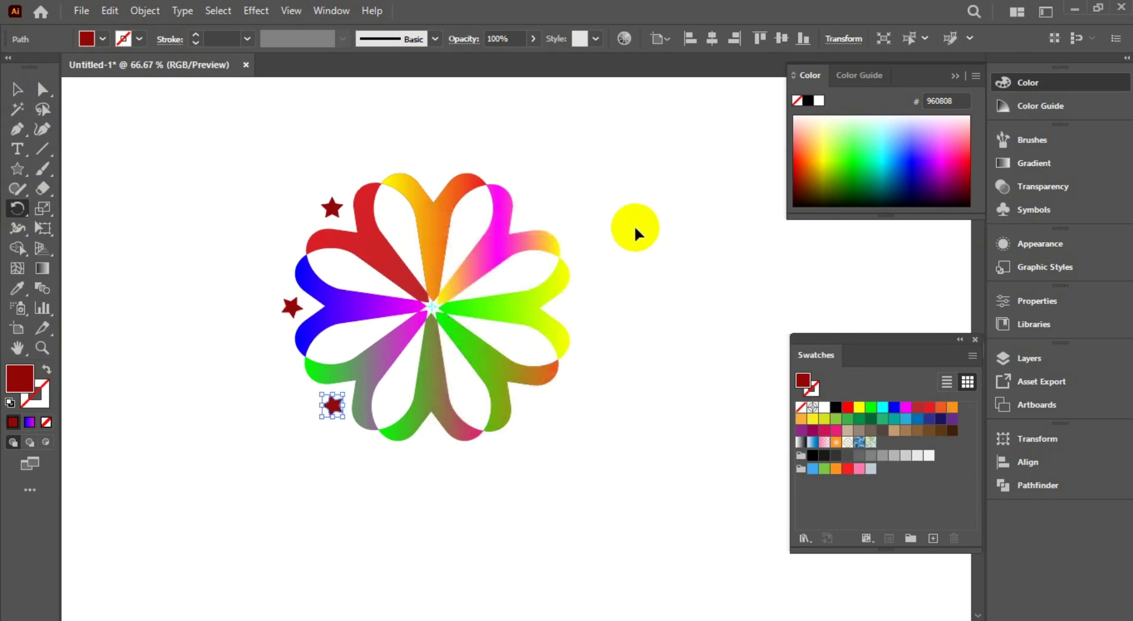
{"action": "key", "text": "ctrl+d"}
{"action": "key", "text": "ctrl+d"}
{"action": "key", "text": "ctrl+d"}
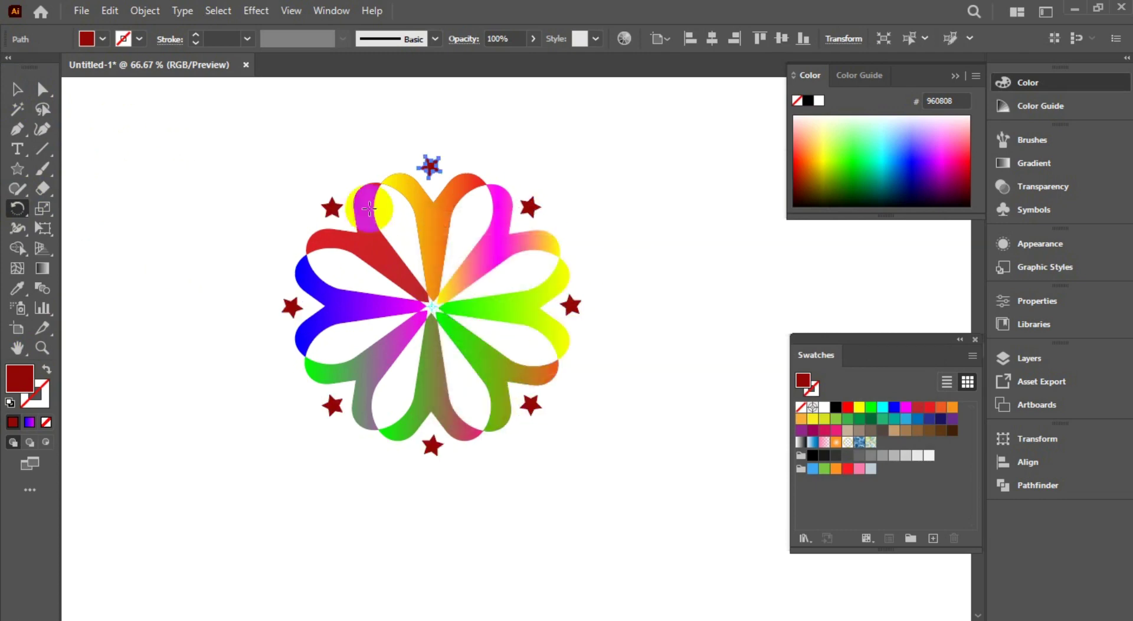
{"action": "left_click", "coordinate": [188, 156]}
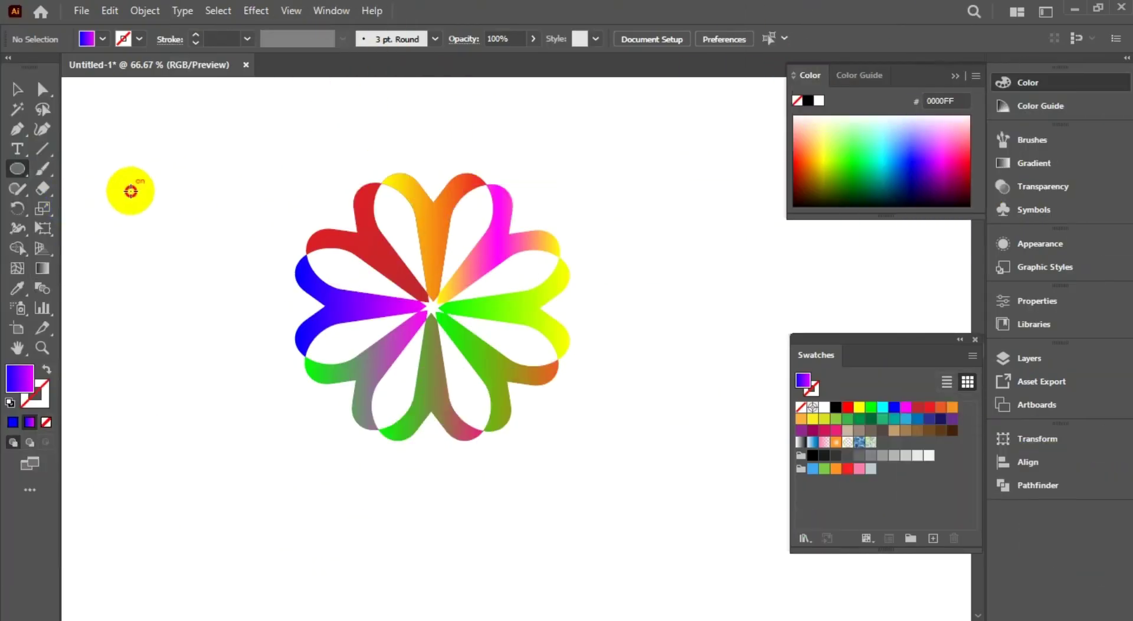
Draw a small dot beside the flower and rotate-copy it around the centre into eight dots
{"action": "mouse_move", "coordinate": [130, 185]}
{"action": "left_mouse_down"}
{"action": "mouse_move", "coordinate": [145, 206]}
{"action": "mouse_move", "coordinate": [334, 218]}
{"action": "left_mouse_up"}
{"action": "key", "text": "v"}
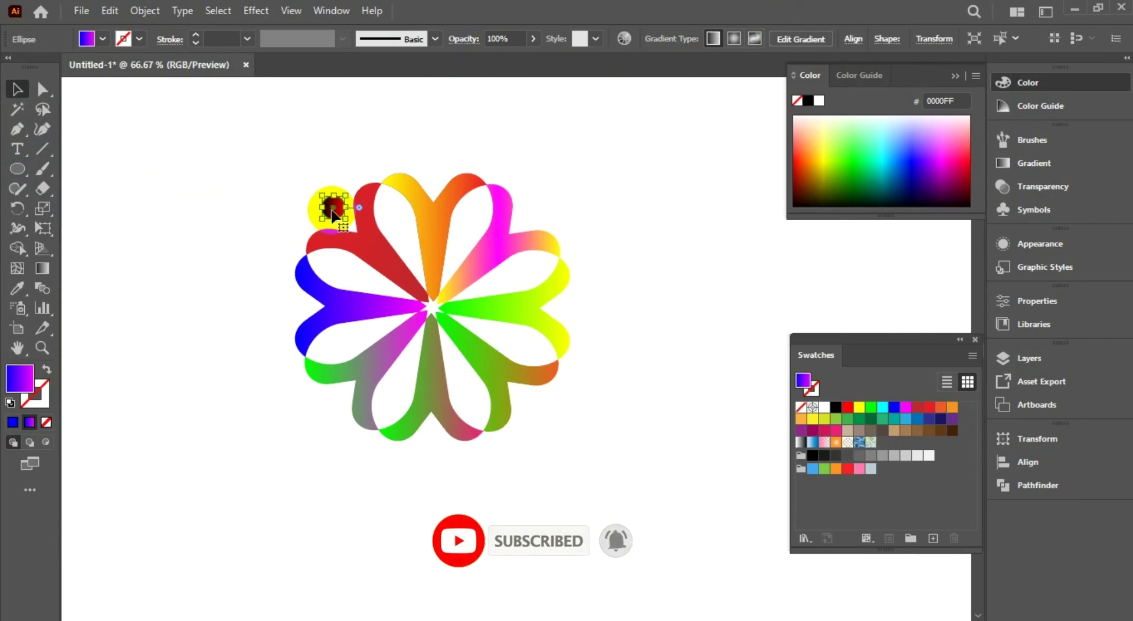
{"action": "left_click", "coordinate": [17, 210]}
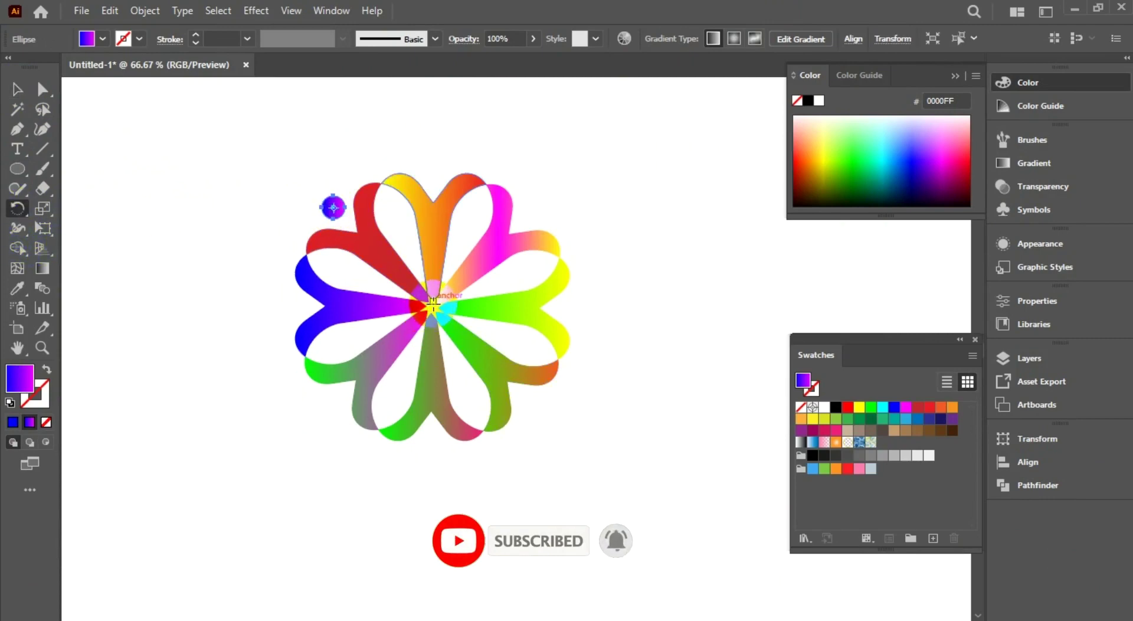
{"action": "left_click", "coordinate": [432, 307], "text": "alt"}
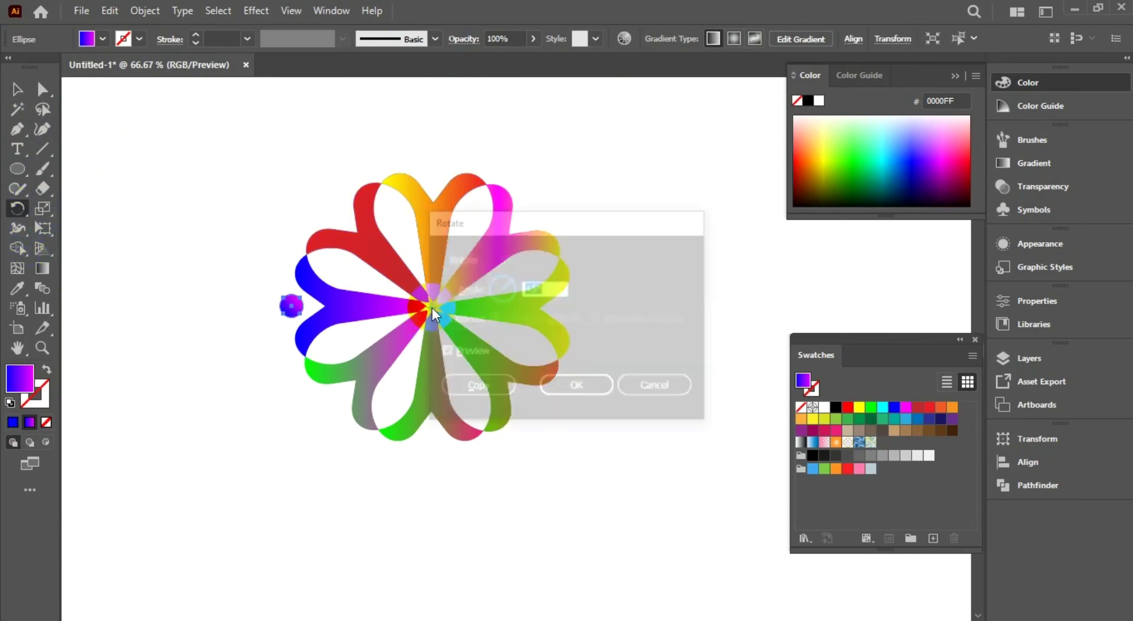
{"action": "left_click", "coordinate": [472, 384]}
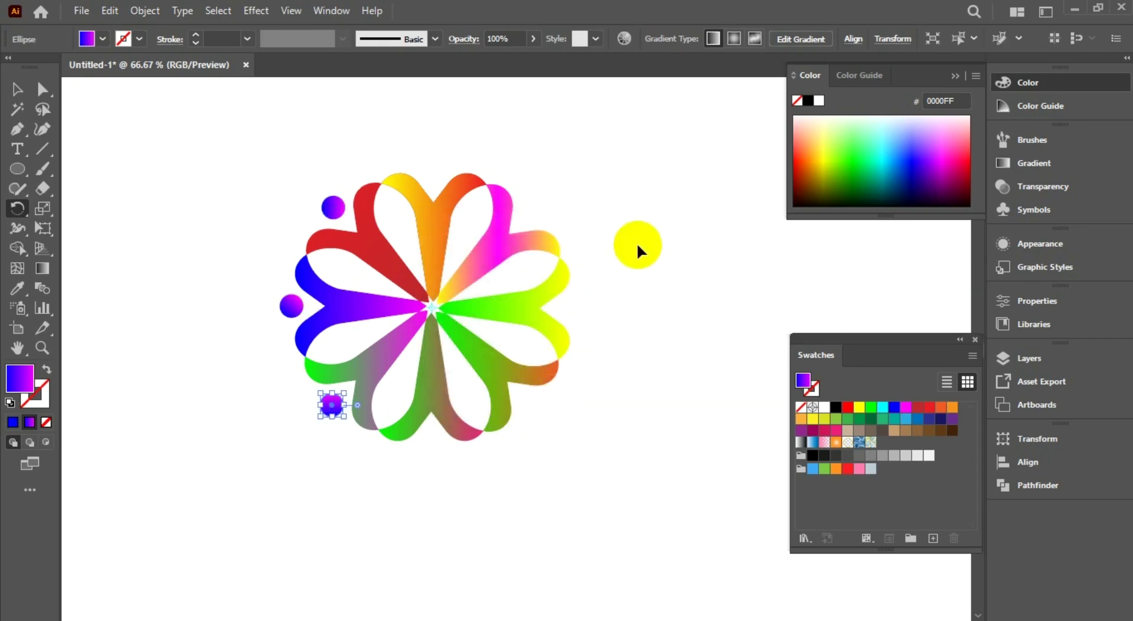
{"action": "key", "text": "ctrl+d"}
{"action": "key", "text": "ctrl+d"}
{"action": "key", "text": "ctrl+d"}
{"action": "key", "text": "ctrl+d"}
{"action": "key", "text": "ctrl+d"}
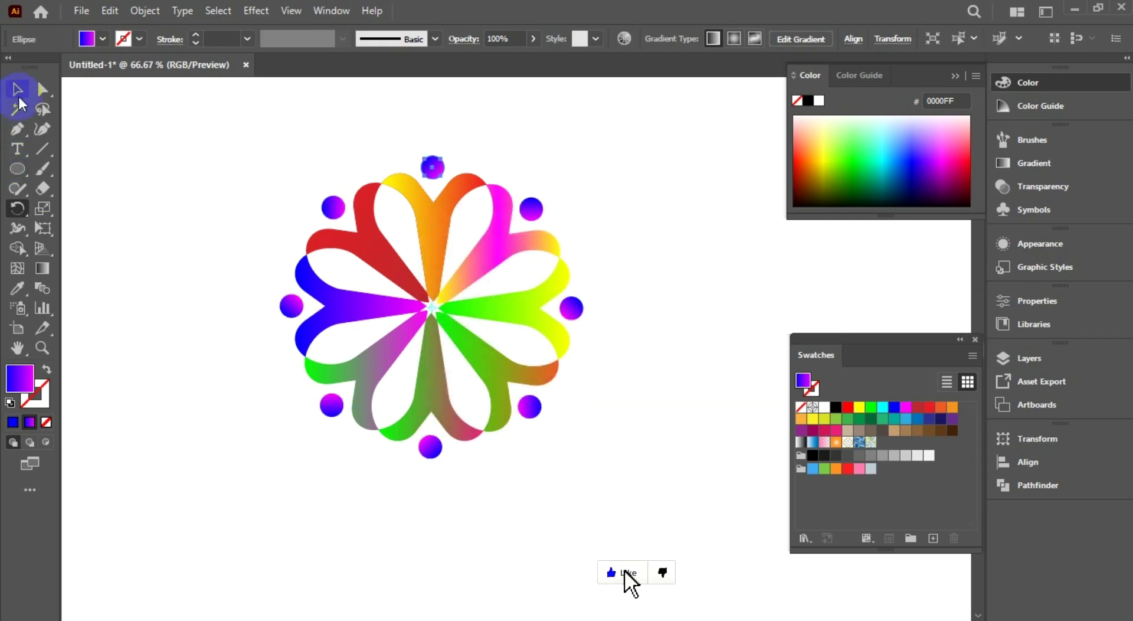
{"action": "left_click", "coordinate": [19, 94]}
{"action": "left_click", "coordinate": [158, 193]}
Move the upper-left purple gradient dot into the white hollow of an upper petal
{"action": "left_click_drag", "start_coordinate": [250, 151], "coordinate": [600, 451]}
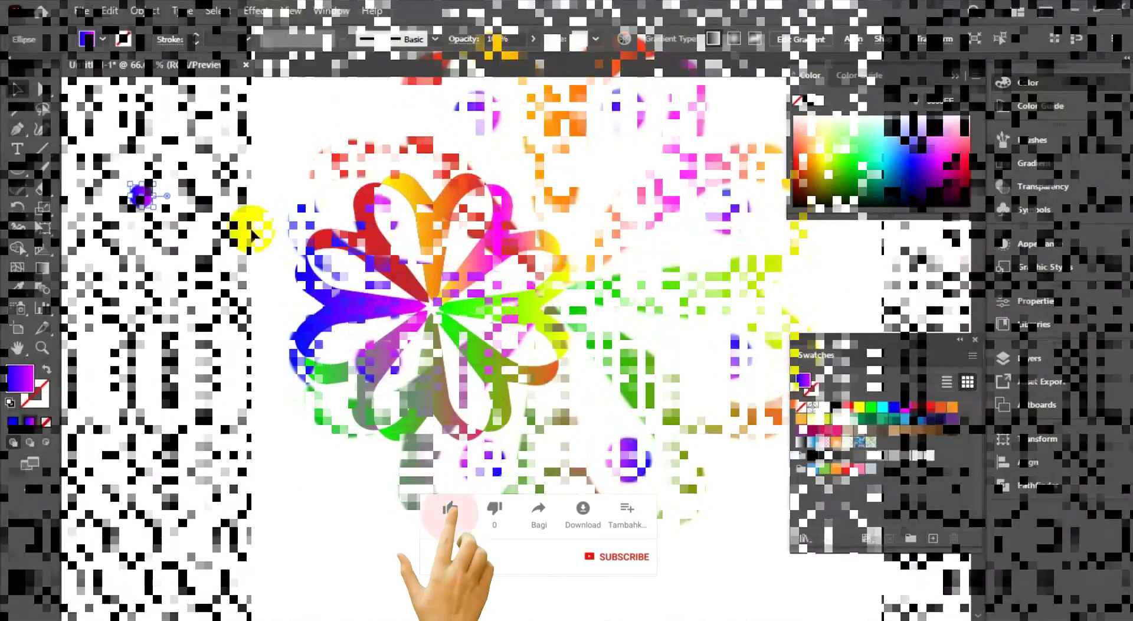
{"action": "left_click_drag", "start_coordinate": [142, 193], "coordinate": [393, 219]}
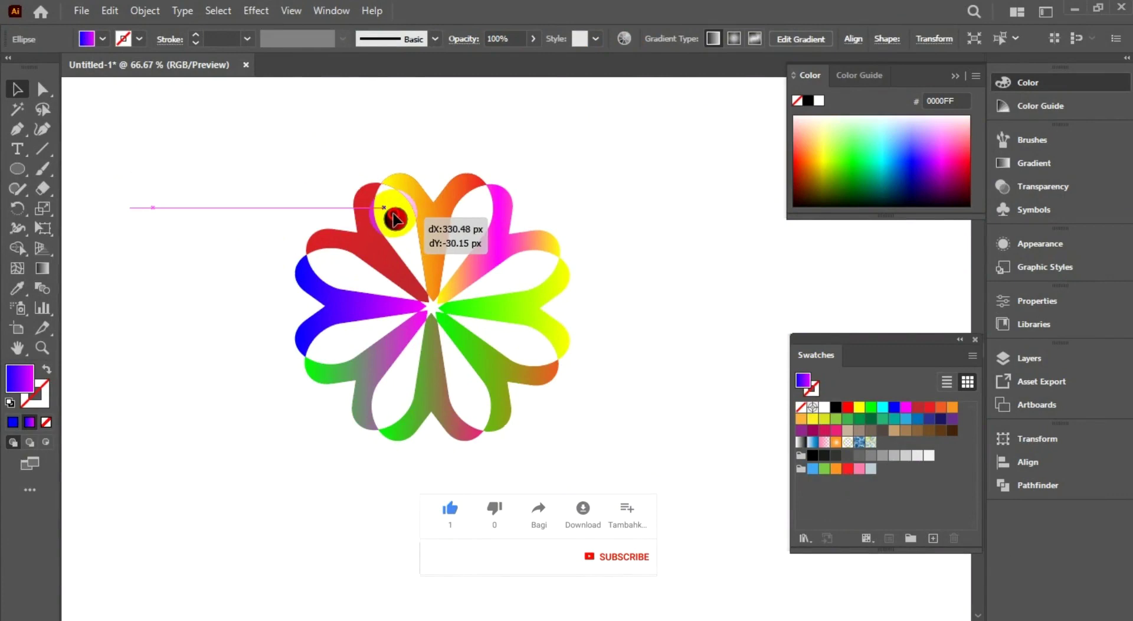
{"action": "left_click_drag", "start_coordinate": [394, 219], "coordinate": [394, 218]}
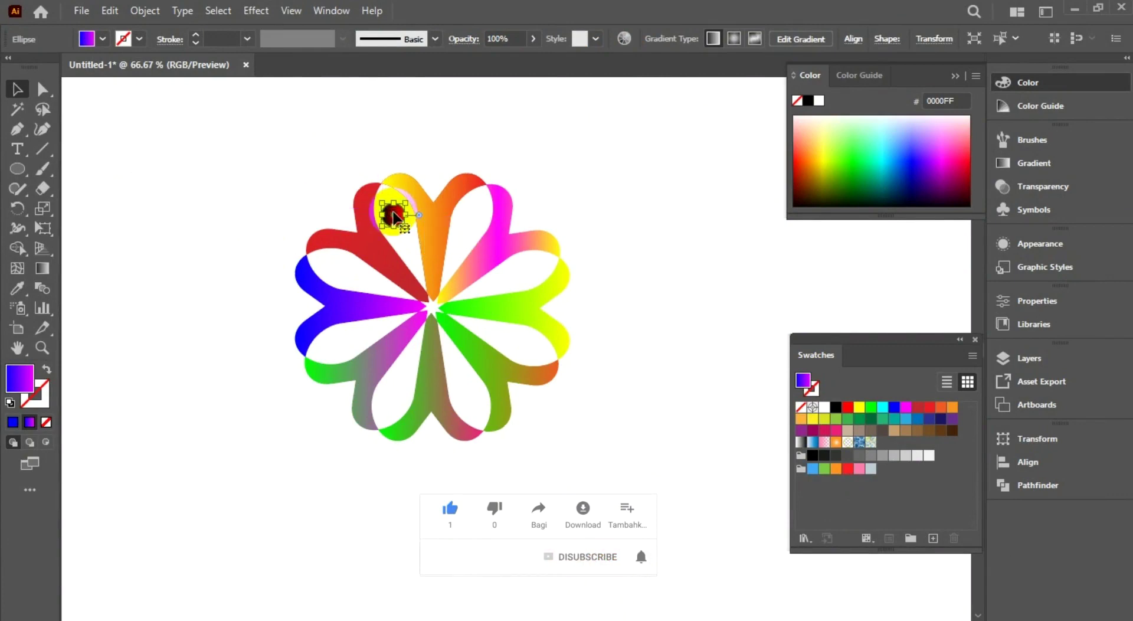
Rotate copies of the dot around the flower centre so all eight petals hold one
{"action": "left_click", "coordinate": [16, 209]}
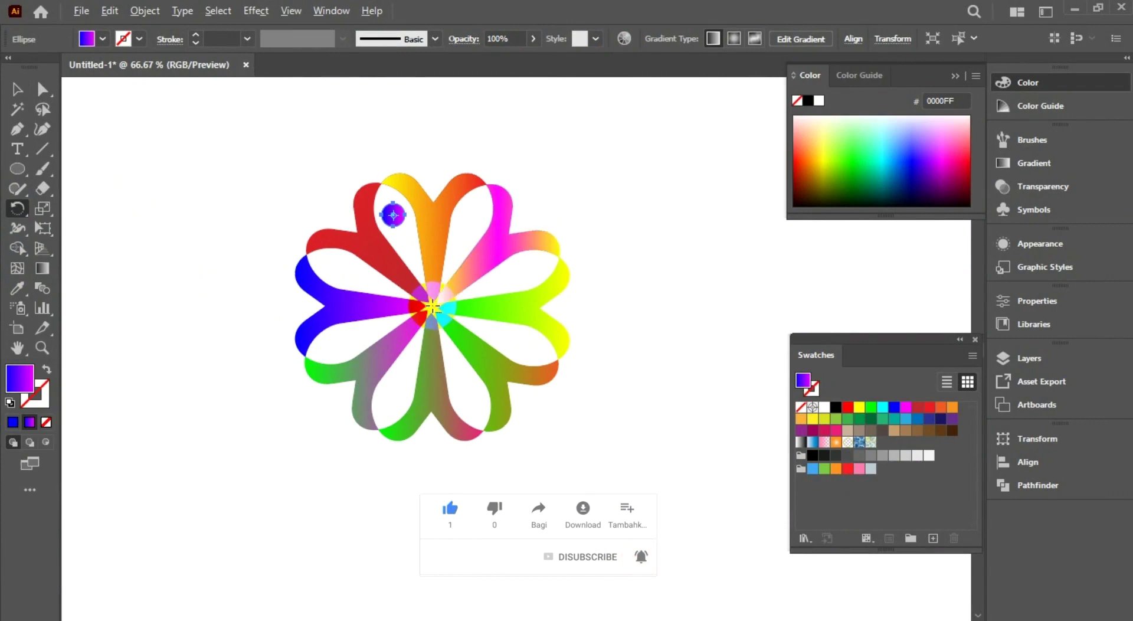
{"action": "left_click", "coordinate": [432, 306], "text": "alt"}
{"action": "left_click", "coordinate": [478, 388]}
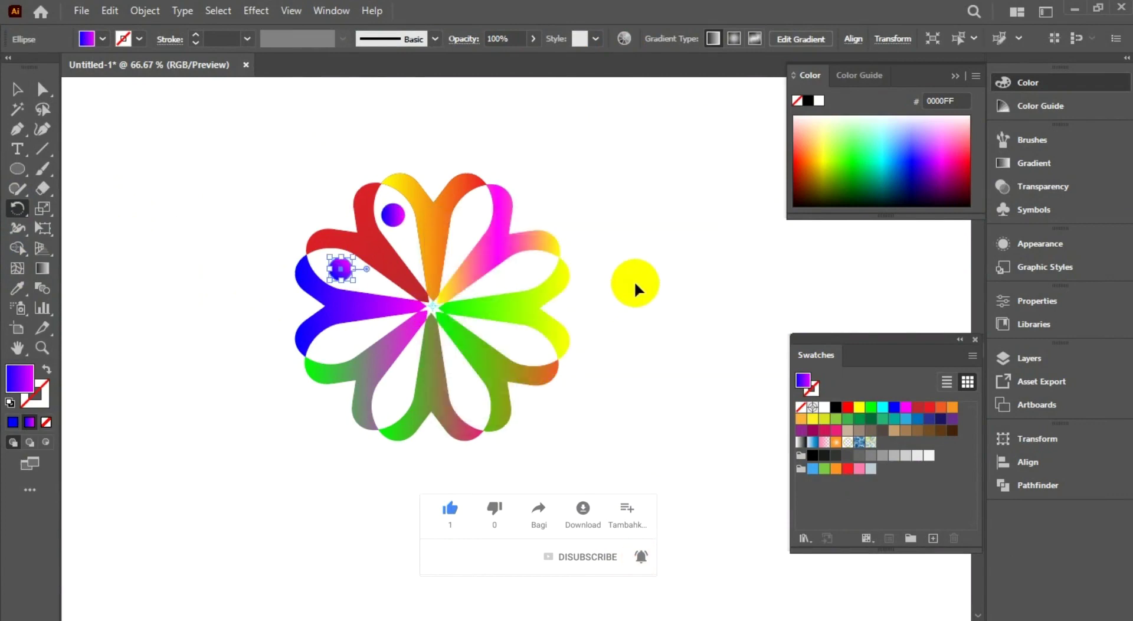
{"action": "key", "text": "ctrl+d"}
{"action": "key", "text": "ctrl+d"}
{"action": "key", "text": "ctrl+d"}
{"action": "key", "text": "ctrl+d"}
{"action": "key", "text": "ctrl+d"}
{"action": "key", "text": "ctrl+d"}
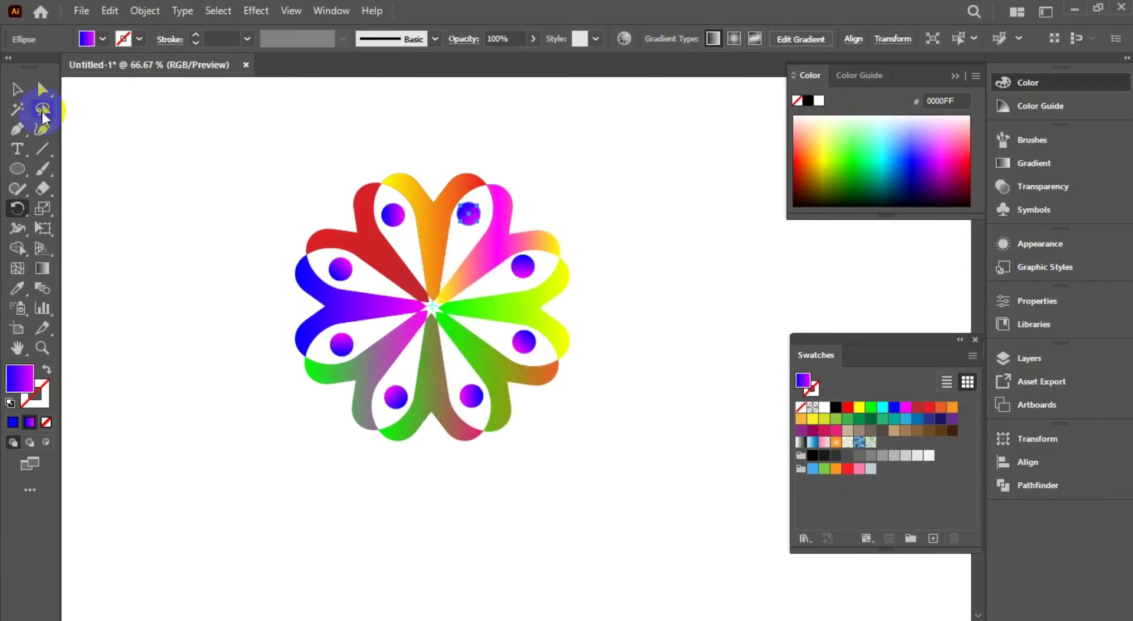
{"action": "left_click", "coordinate": [17, 88]}
Deselect the dots and apply Effect > Distort & Transform > Free Distort to the flower group
{"action": "left_click", "coordinate": [260, 98]}
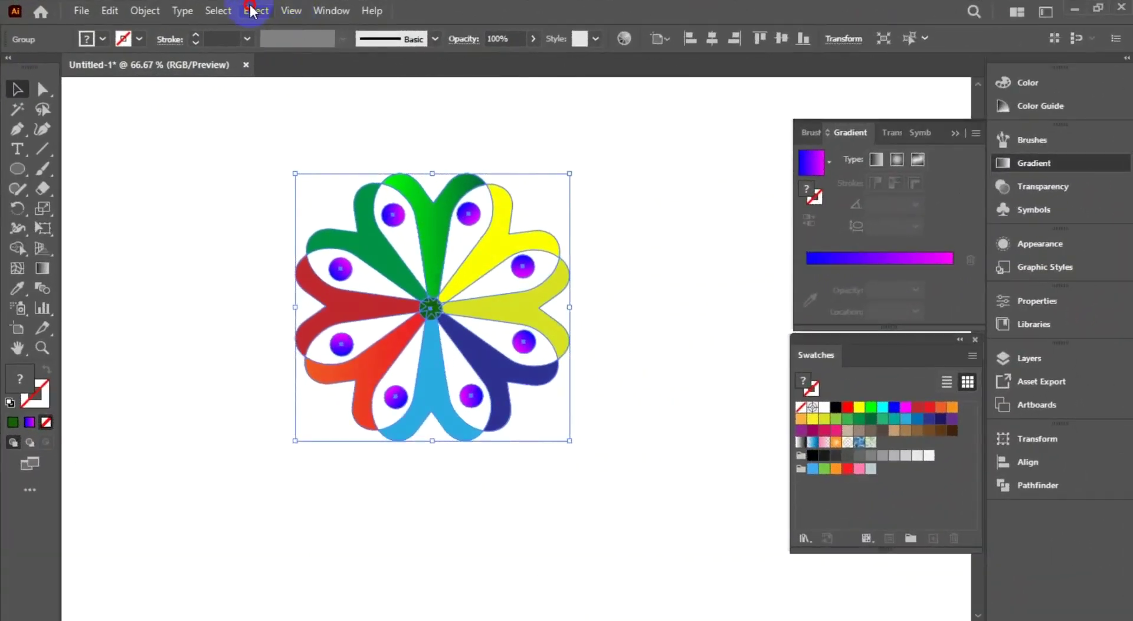
{"action": "left_click", "coordinate": [254, 10]}
{"action": "left_click", "coordinate": [467, 147]}
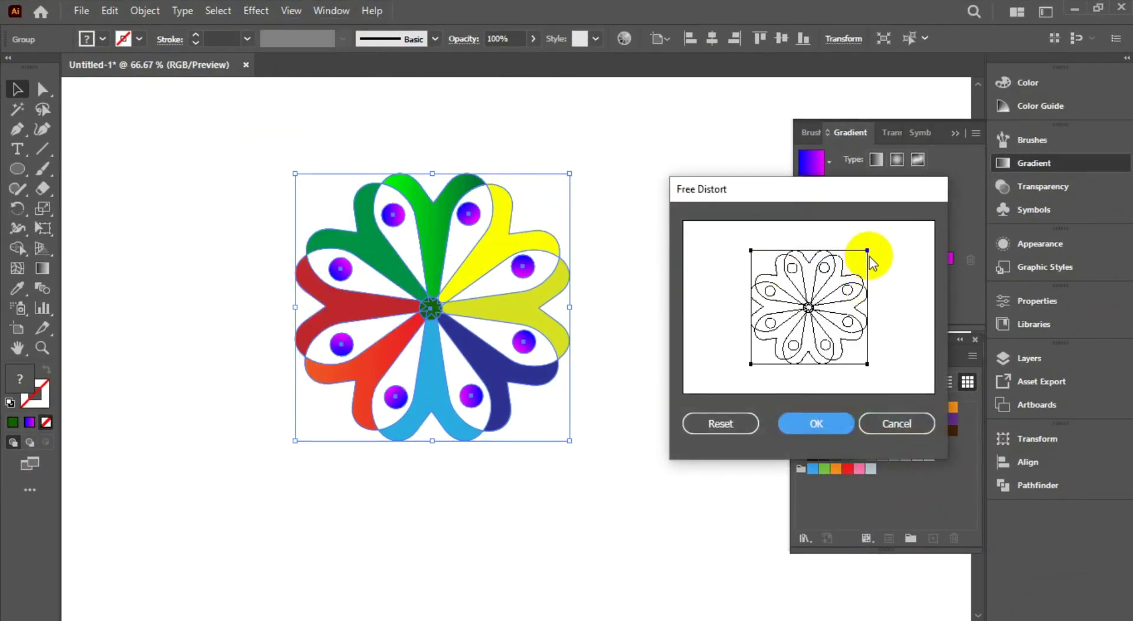
Cross the top Free Distort corners to pinch the flower into an hourglass butterfly
{"action": "mouse_move", "coordinate": [867, 250]}
{"action": "left_mouse_down"}
{"action": "mouse_move", "coordinate": [764, 248]}
{"action": "mouse_move", "coordinate": [867, 250]}
{"action": "left_mouse_up"}
{"action": "left_click_drag", "start_coordinate": [783, 252], "coordinate": [751, 249]}
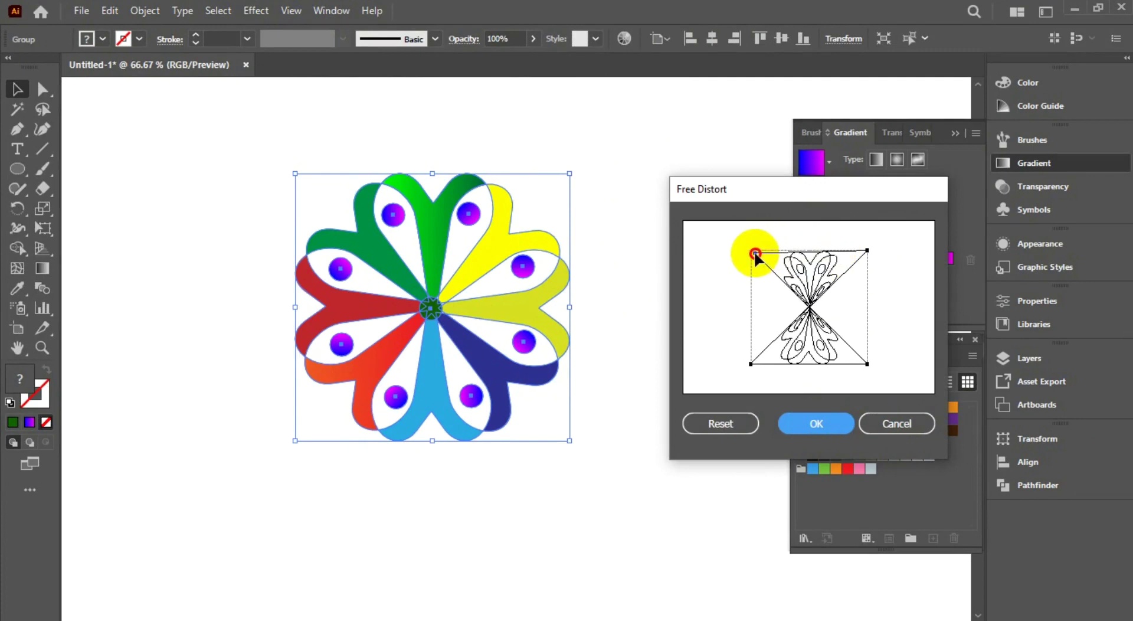
{"action": "left_click", "coordinate": [819, 421]}
Move the butterfly artwork left and place a duplicate to its right
{"action": "left_click", "coordinate": [675, 327]}
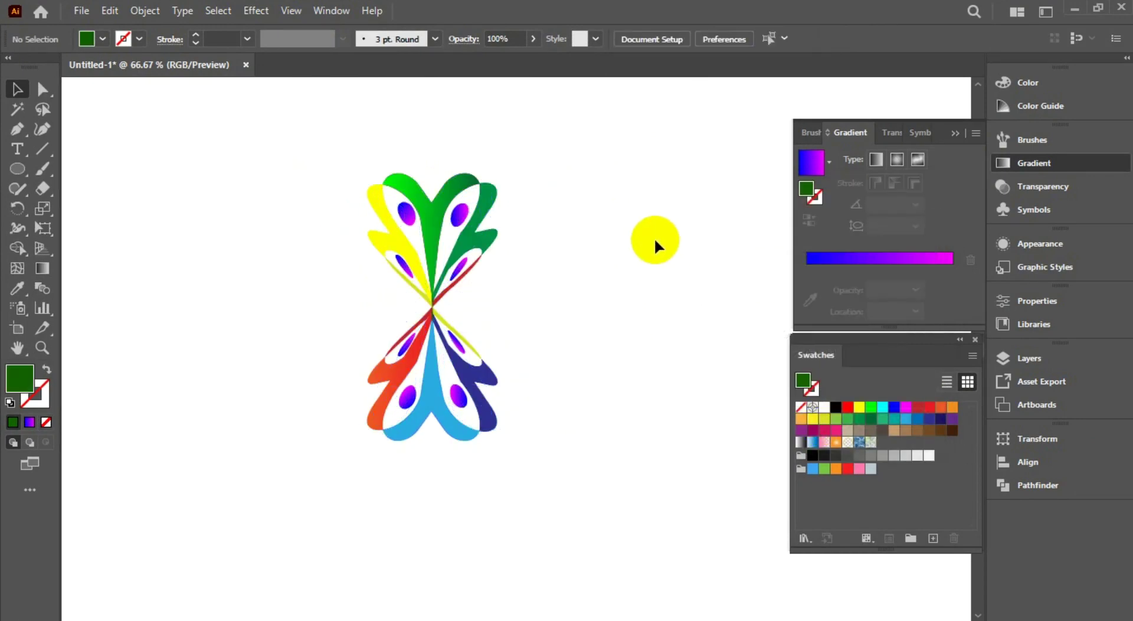
{"action": "left_click_drag", "start_coordinate": [431, 308], "coordinate": [316, 313]}
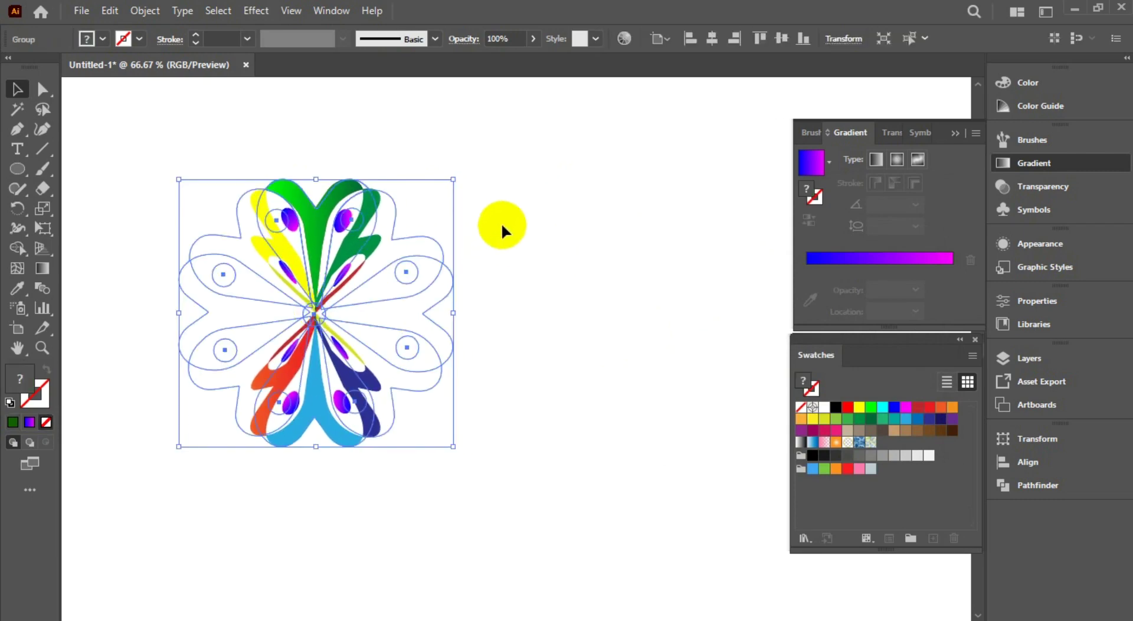
{"action": "left_click", "coordinate": [505, 210]}
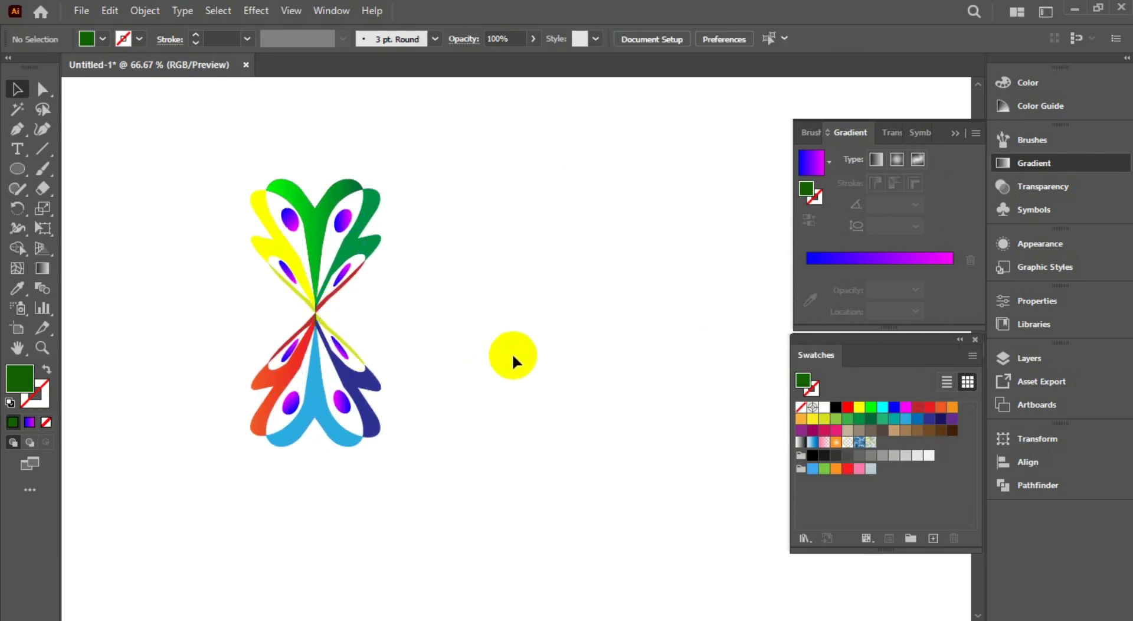
{"action": "left_click_drag", "start_coordinate": [443, 215], "coordinate": [217, 435]}
{"action": "left_click", "coordinate": [493, 210]}
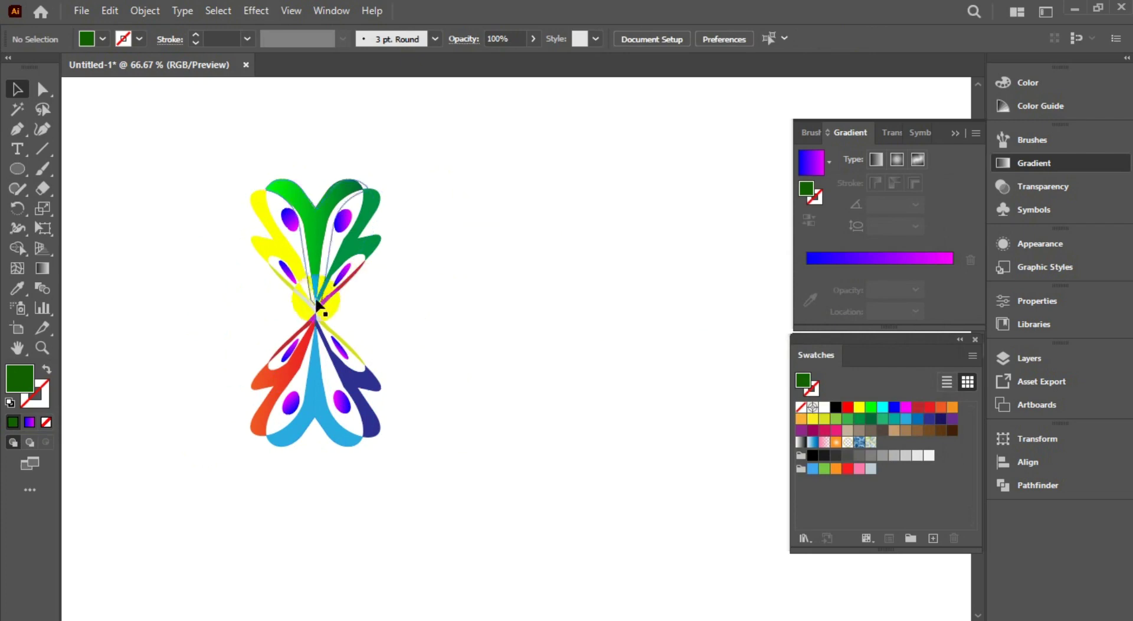
{"action": "left_click_drag", "start_coordinate": [313, 307], "coordinate": [513, 303]}
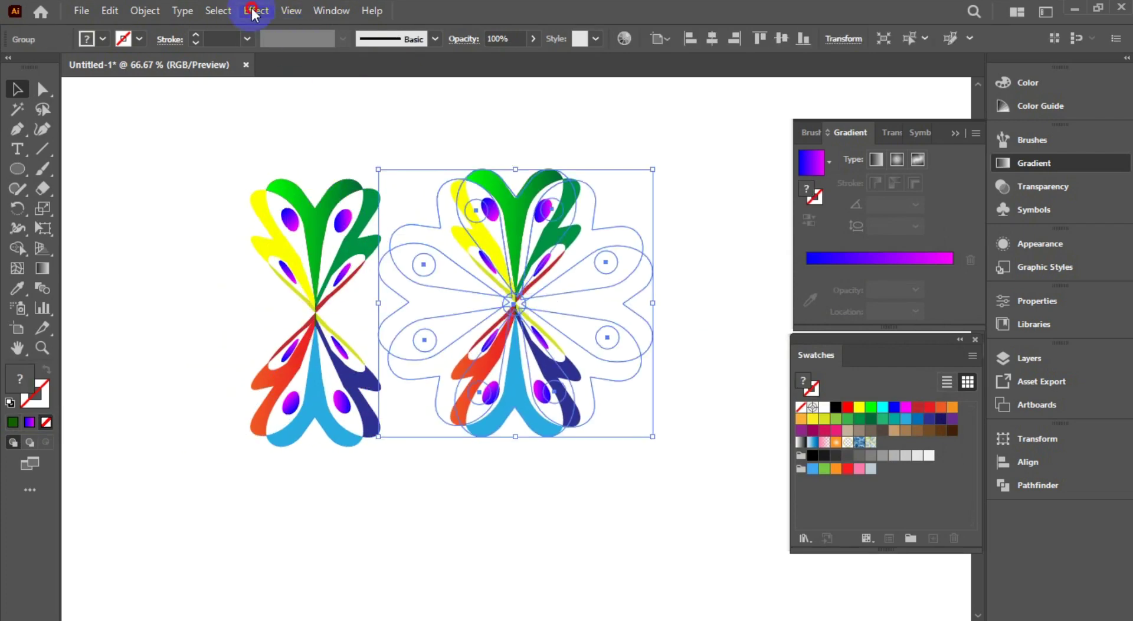
Rotate the duplicate butterfly 90° with the Transform effect
{"action": "left_click", "coordinate": [256, 11]}
{"action": "mouse_move", "coordinate": [307, 145]}
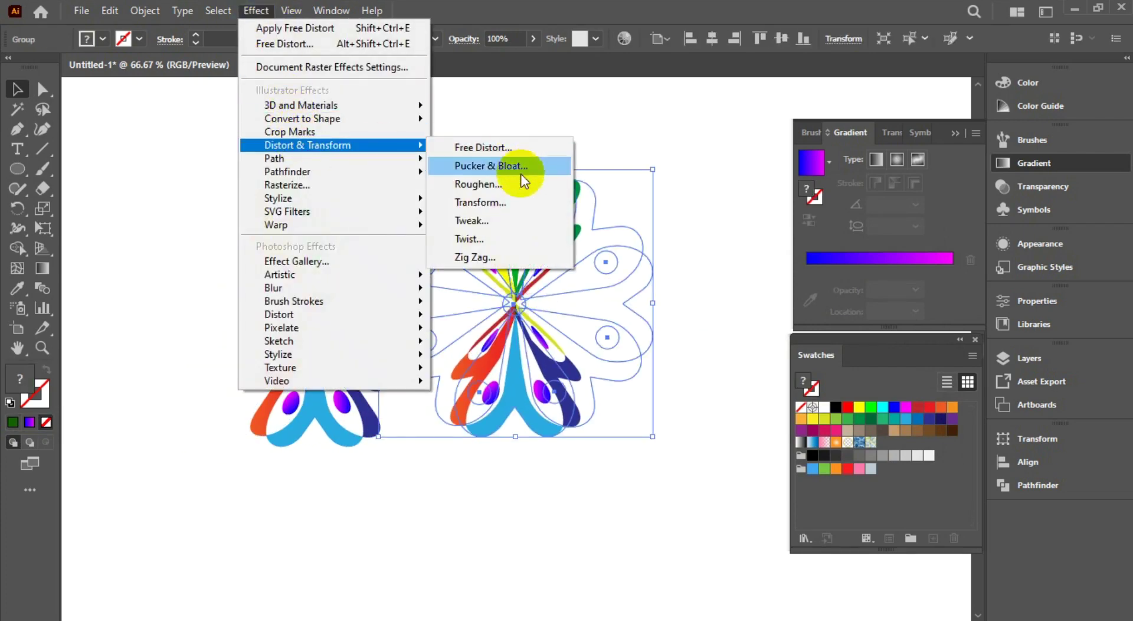
{"action": "left_click", "coordinate": [516, 201]}
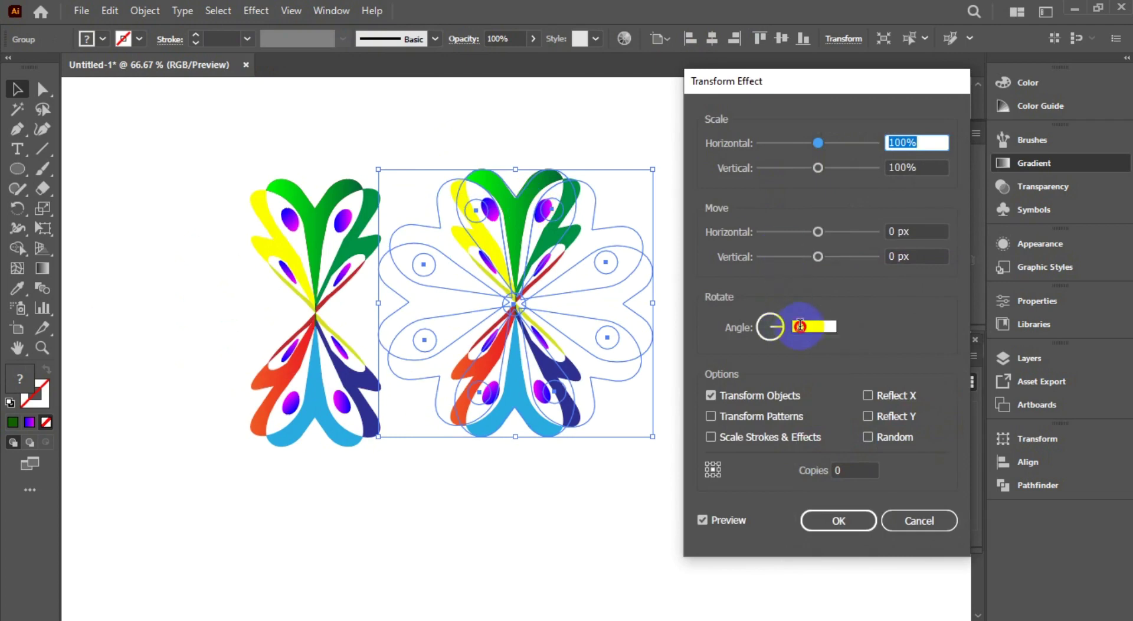
{"action": "left_click", "coordinate": [800, 325]}
{"action": "left_click", "coordinate": [839, 520]}
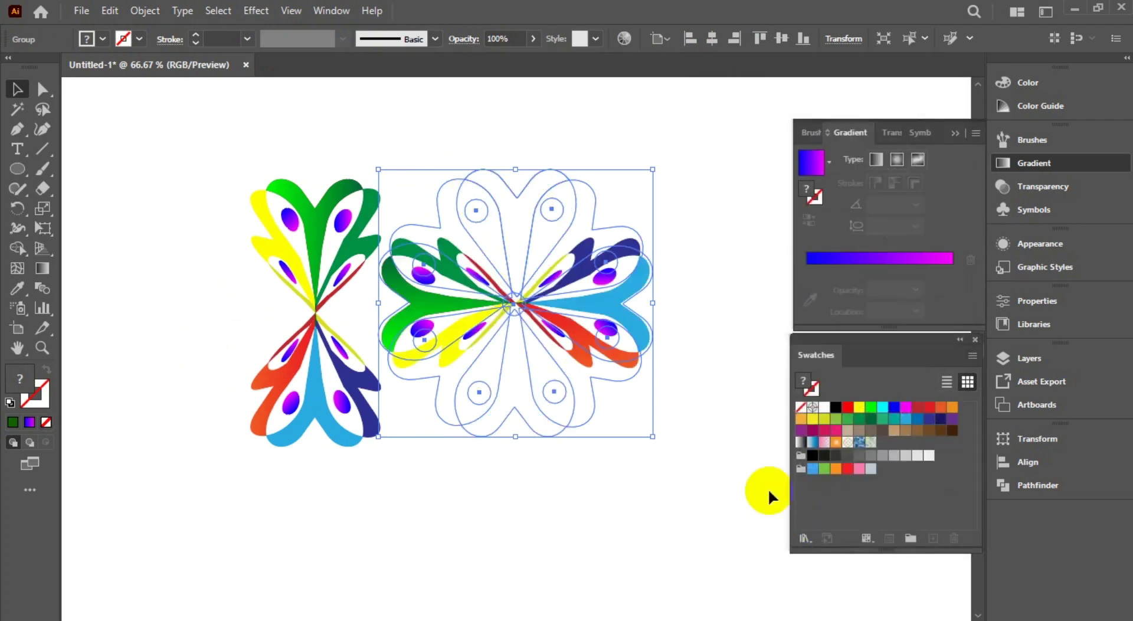
Overlay the rotated copy on the original and align both horizontal and vertical centres
{"action": "left_click_drag", "start_coordinate": [515, 303], "coordinate": [322, 316]}
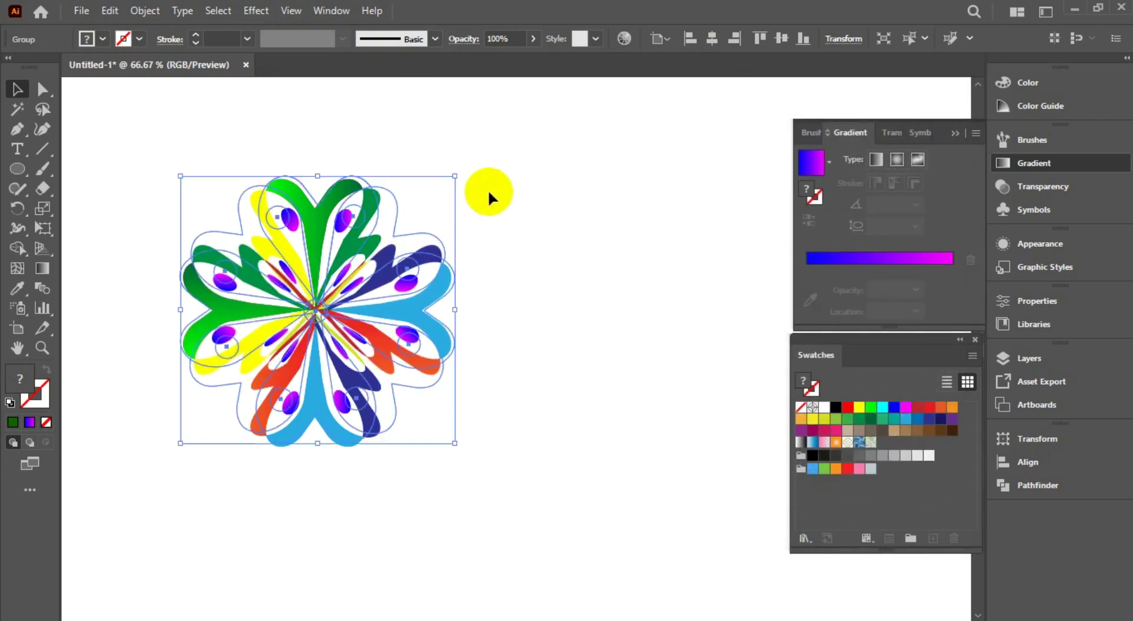
{"action": "left_click", "coordinate": [487, 189]}
{"action": "mouse_move", "coordinate": [192, 159]}
{"action": "left_mouse_down"}
{"action": "mouse_move", "coordinate": [368, 339]}
{"action": "mouse_move", "coordinate": [472, 330]}
{"action": "left_mouse_up"}
{"action": "left_click", "coordinate": [716, 39]}
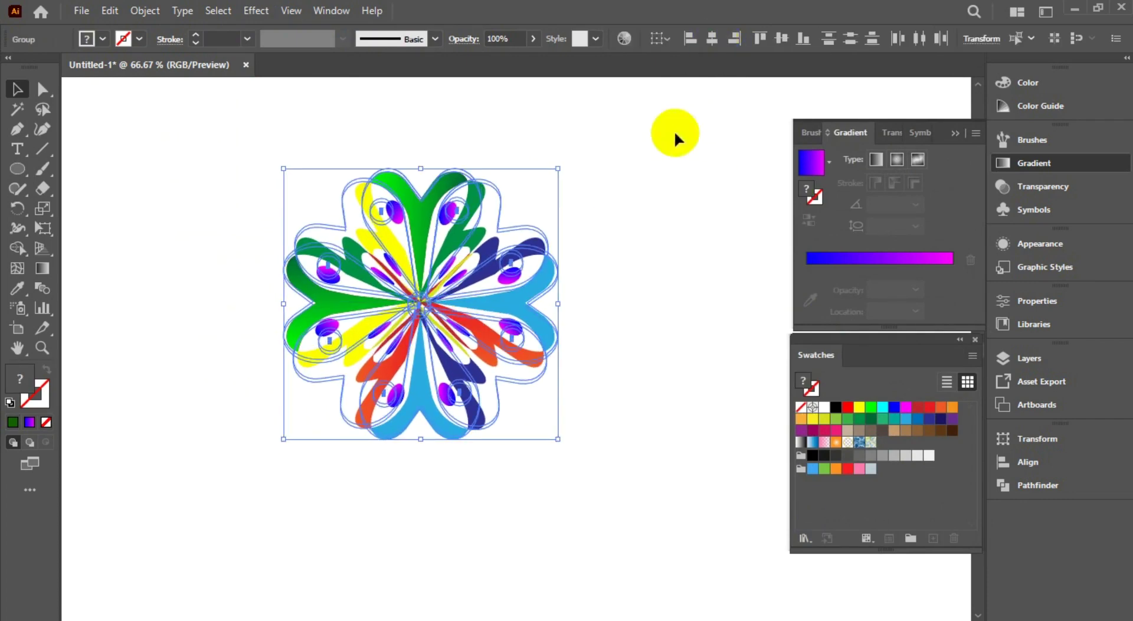
{"action": "left_click", "coordinate": [781, 39]}
{"action": "left_click", "coordinate": [675, 180]}
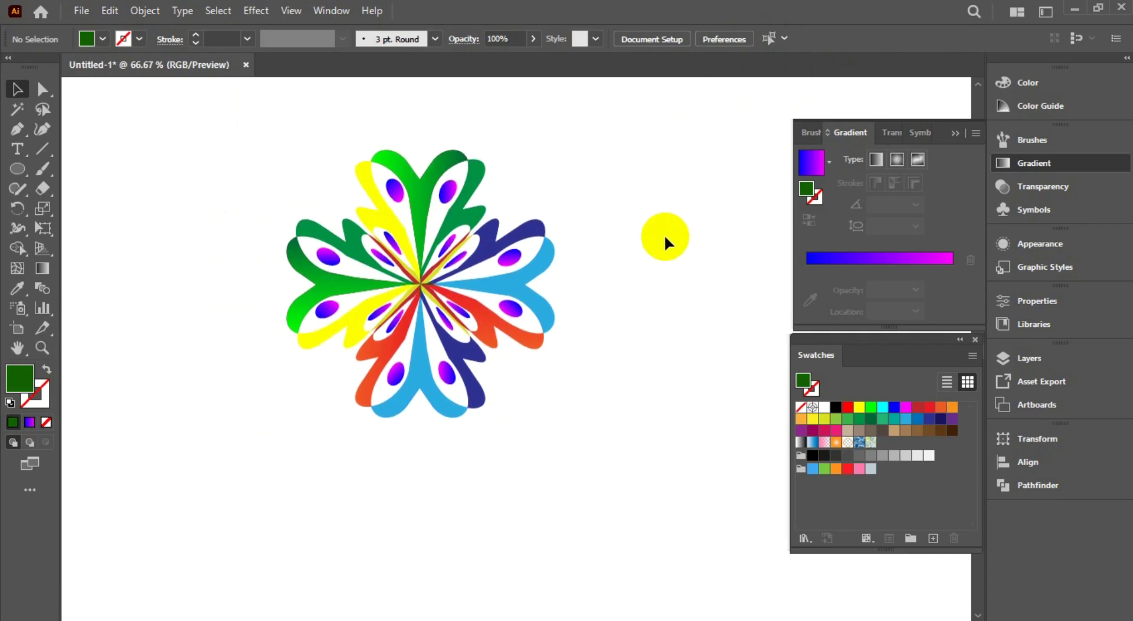
Scale the starburst flower up to about 560 × 531 px and deselect it
{"action": "mouse_move", "coordinate": [291, 172]}
{"action": "left_mouse_down"}
{"action": "mouse_move", "coordinate": [551, 435]}
{"action": "mouse_move", "coordinate": [715, 559]}
{"action": "left_mouse_up"}
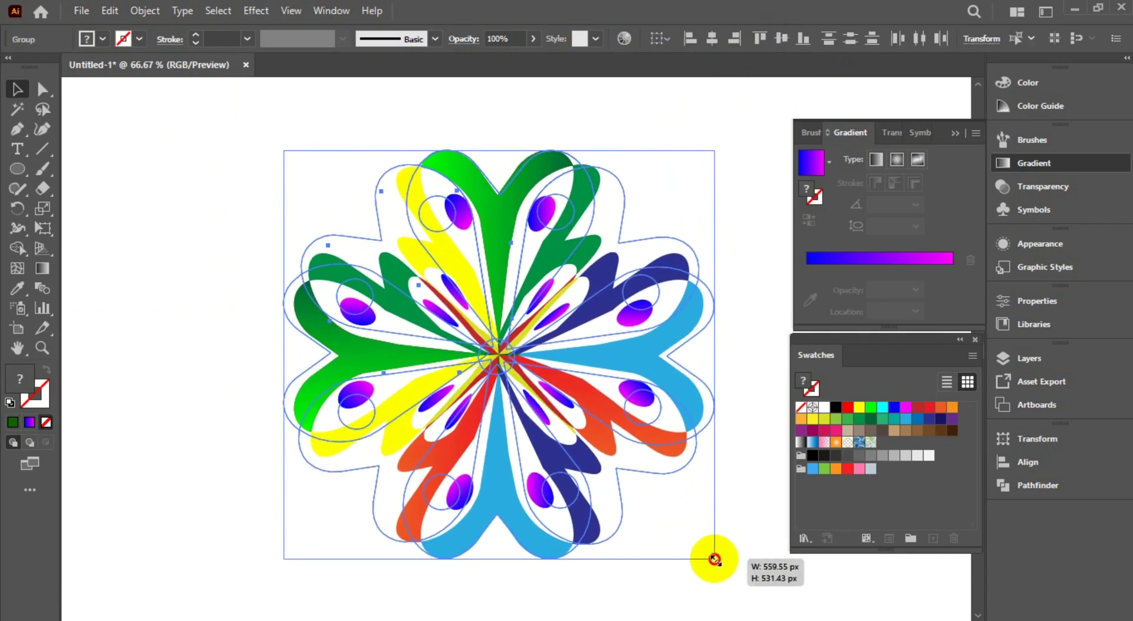
{"action": "left_click", "coordinate": [207, 334]}
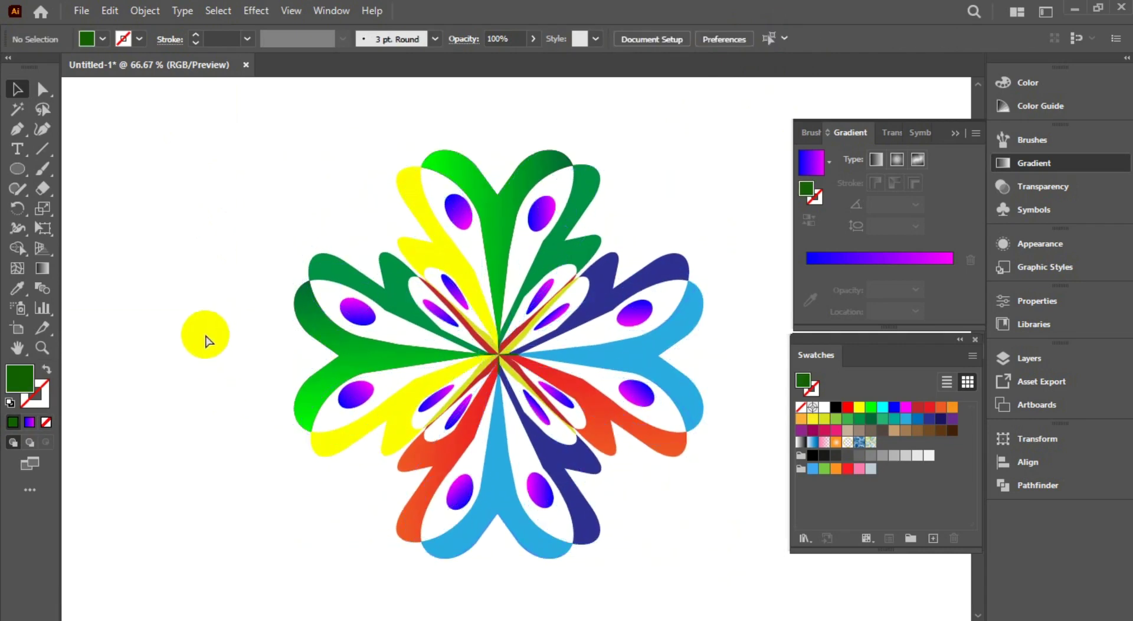